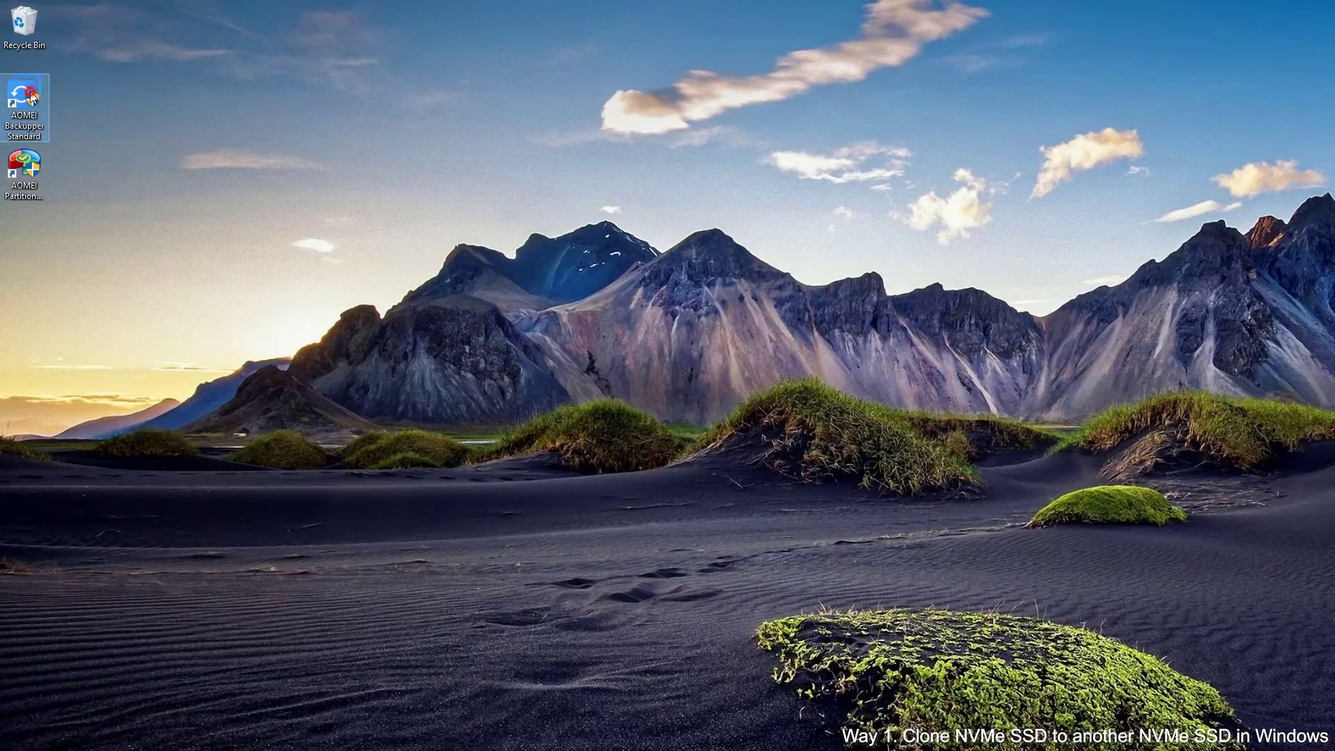
Launch AOMEI Backupper with admin rights and start a Disk Clone from Disk0 (500.00GB)
double_click(30, 90)
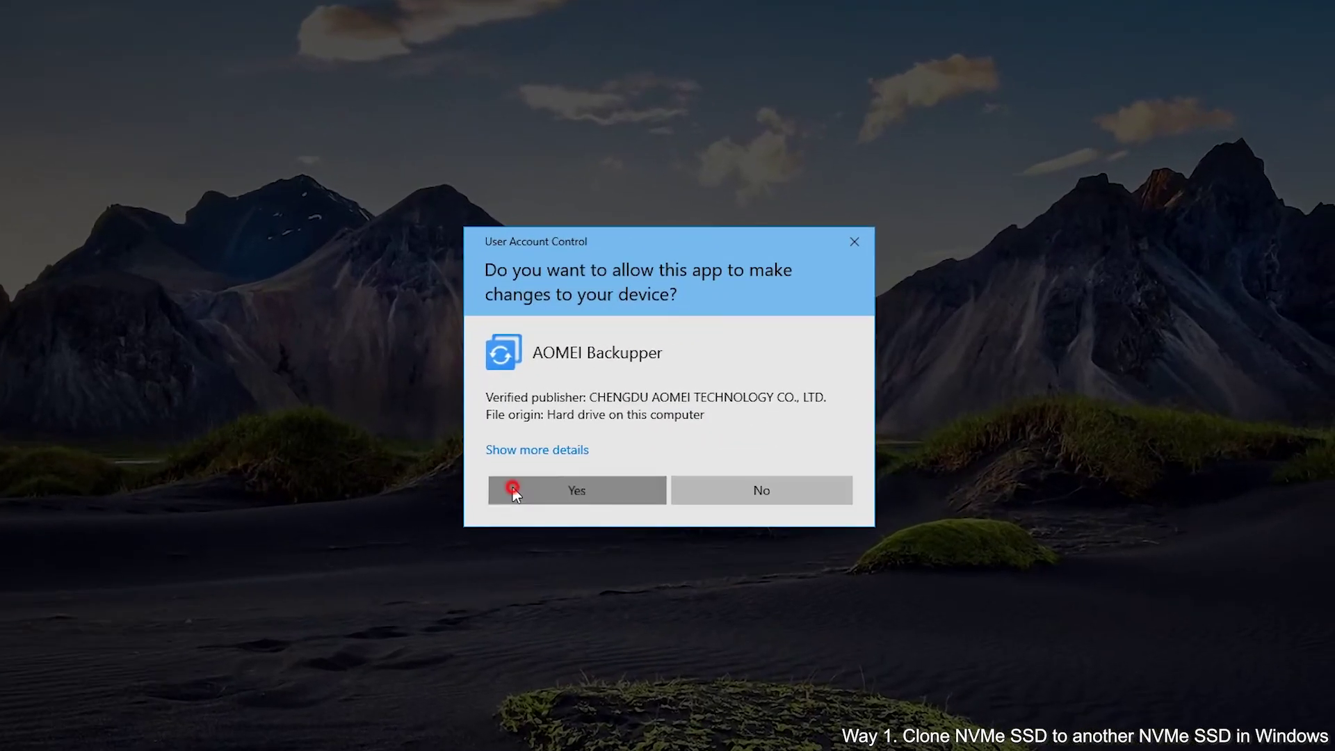
click(767, 461)
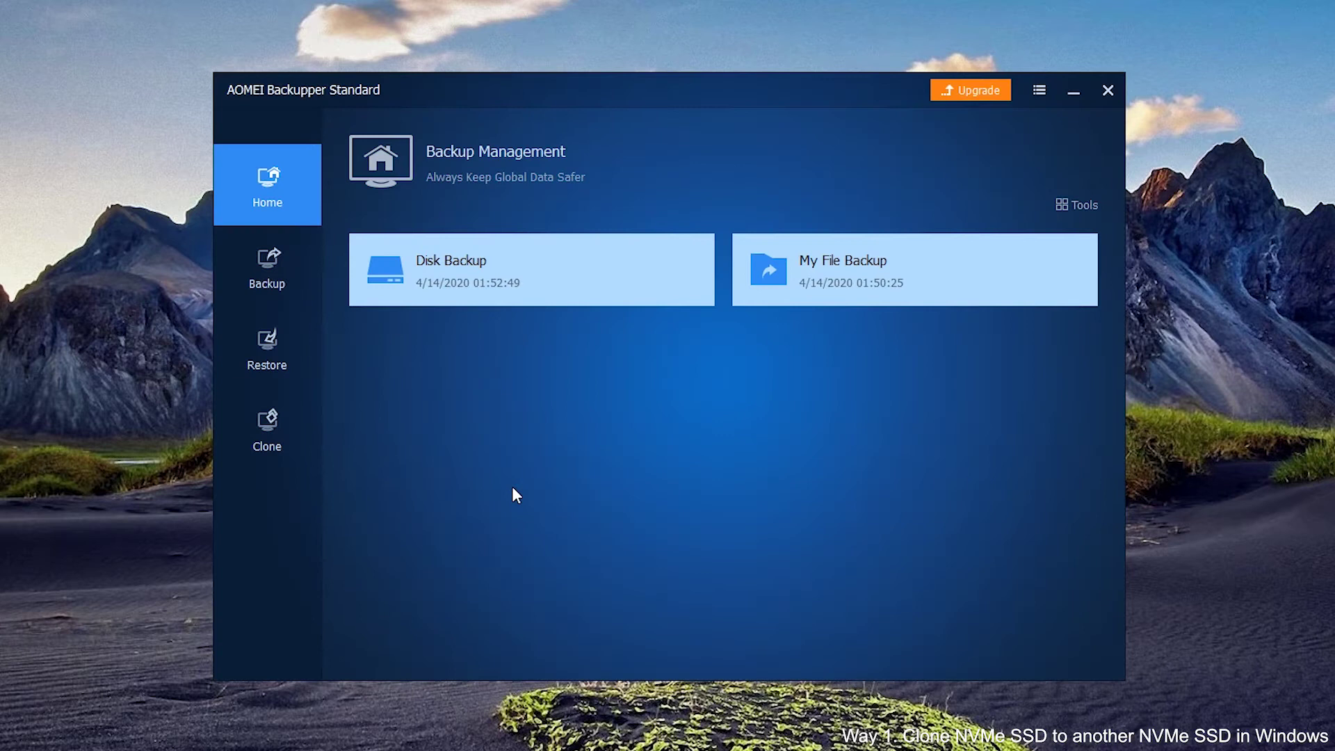
click(281, 438)
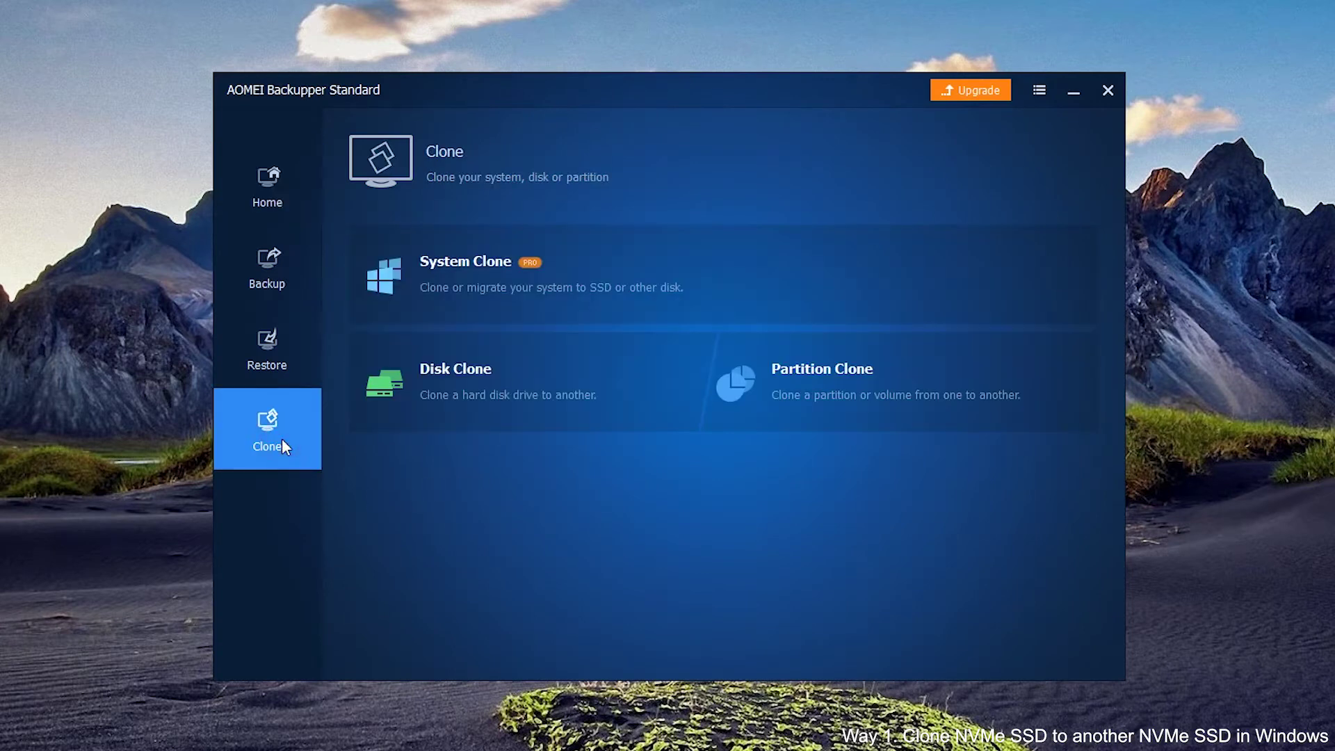
click(487, 386)
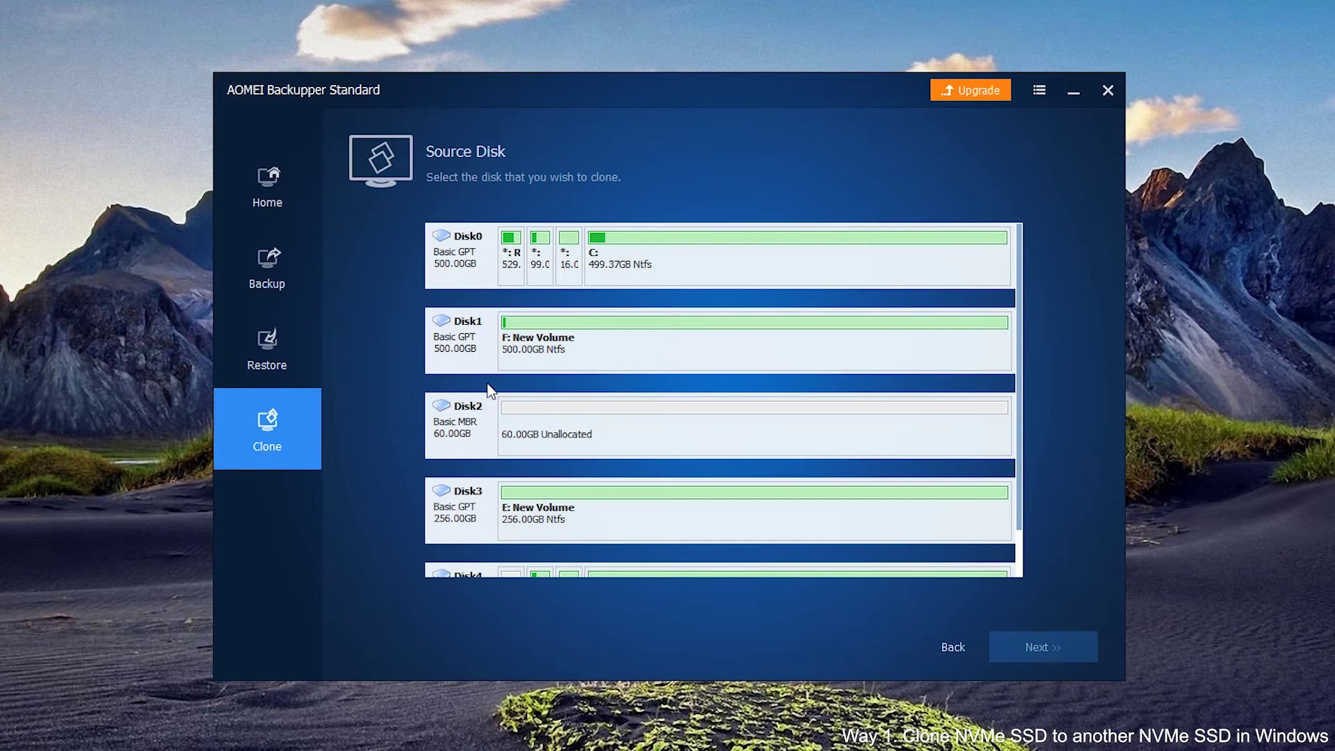
click(448, 264)
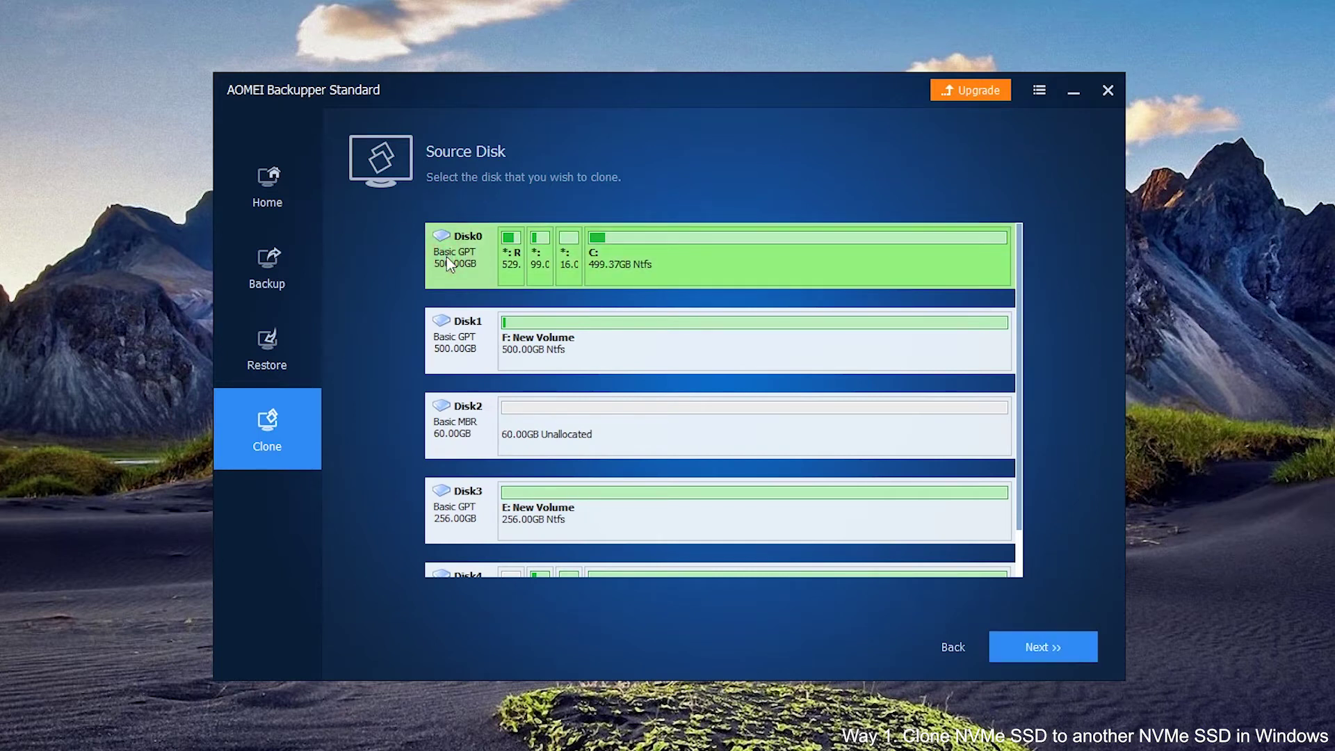
Choose Disk4 (1.02TB) as the clone destination and accept overwriting its partitions
click(1057, 645)
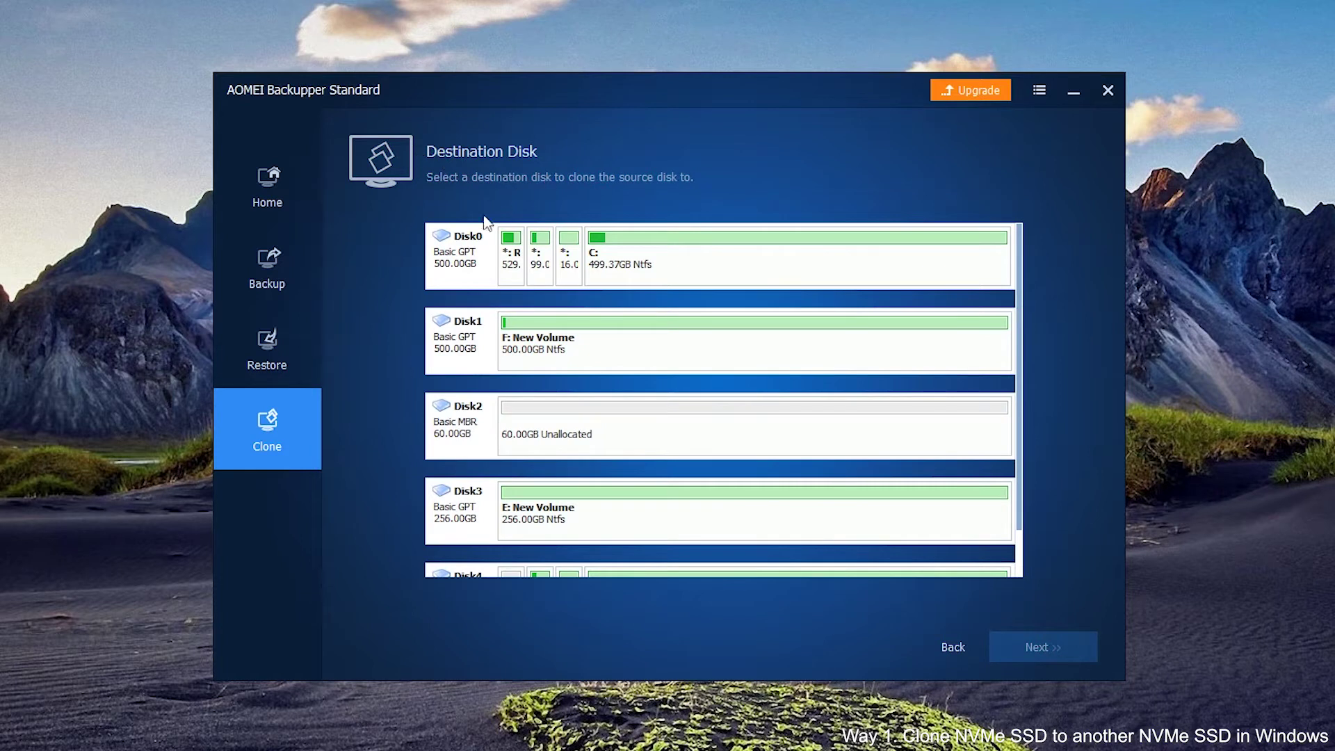
scroll(626, 434, down, 2)
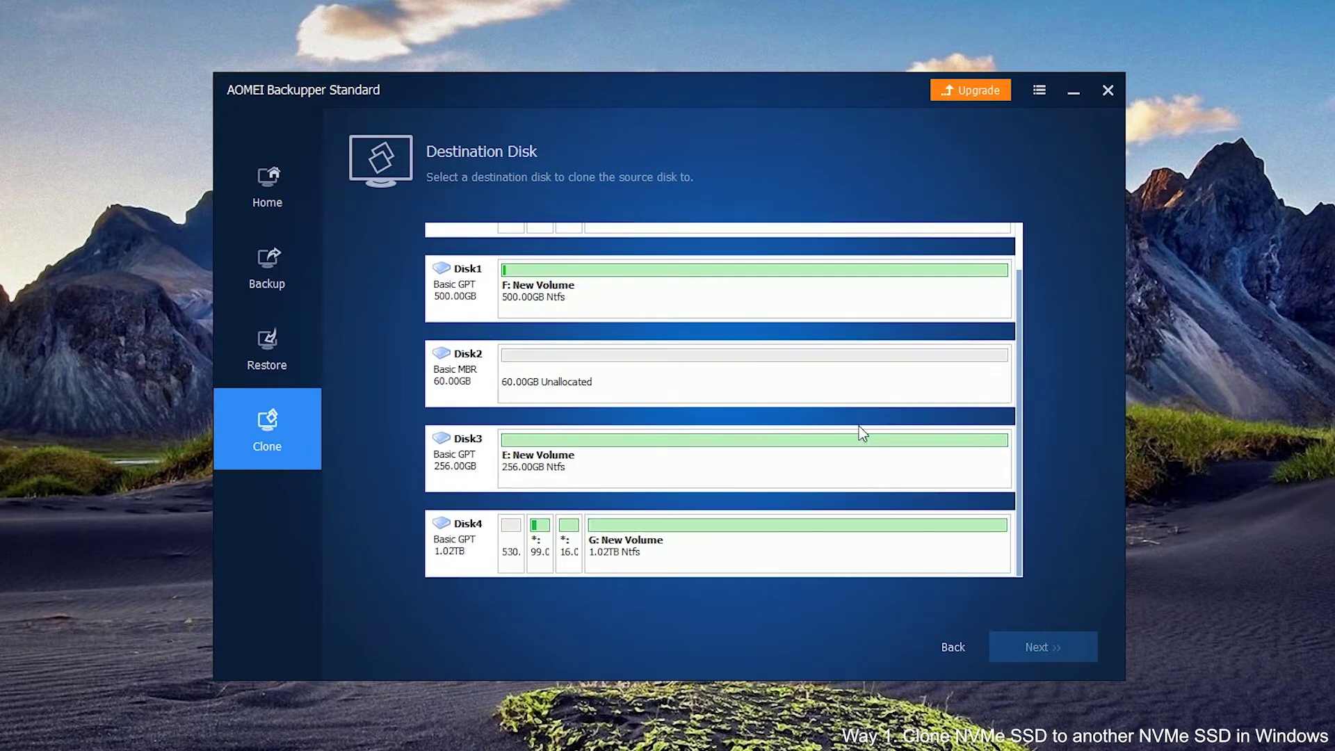
click(469, 545)
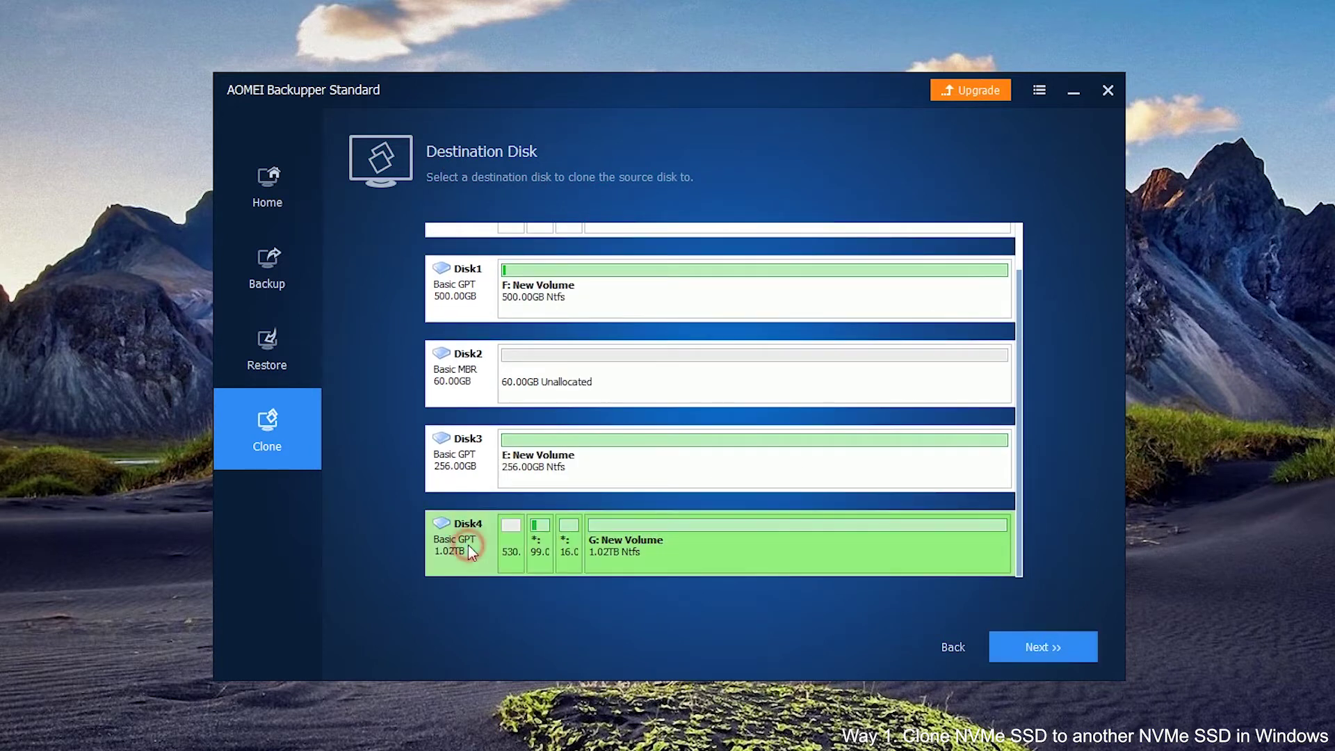
click(1037, 649)
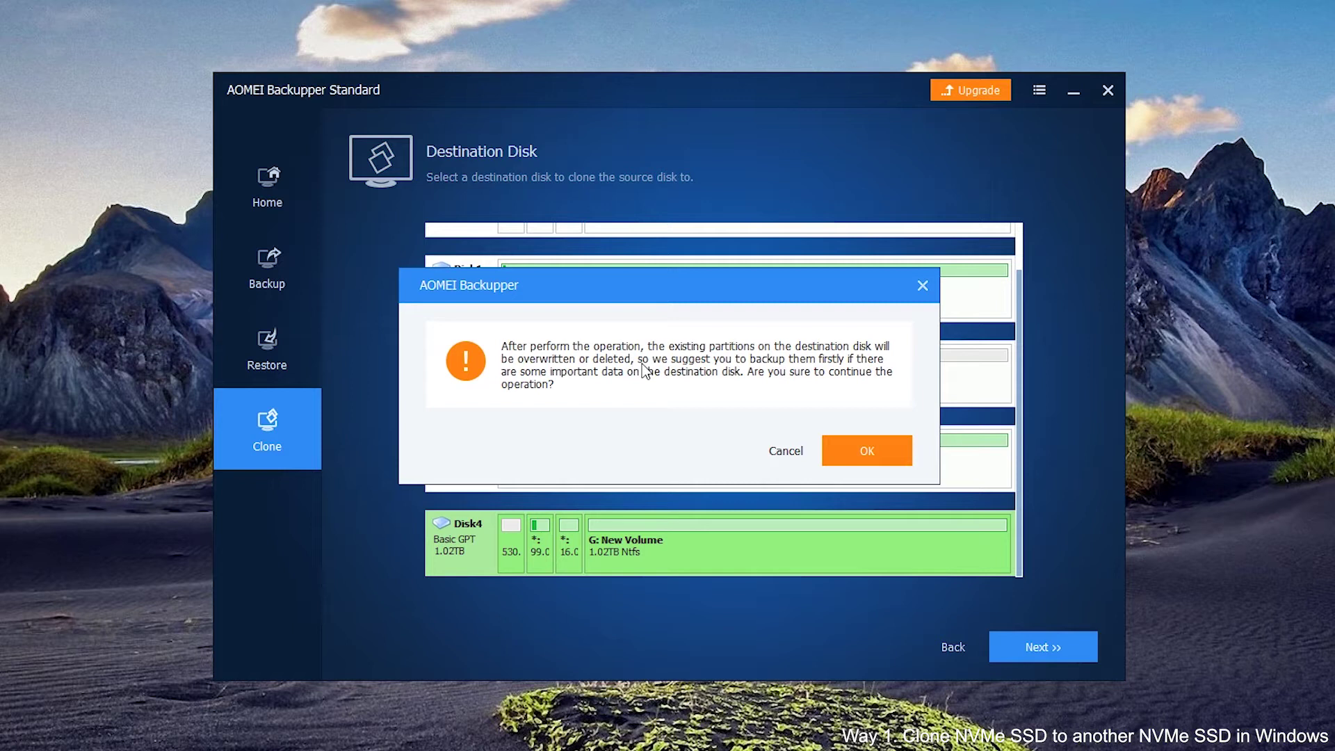
click(880, 449)
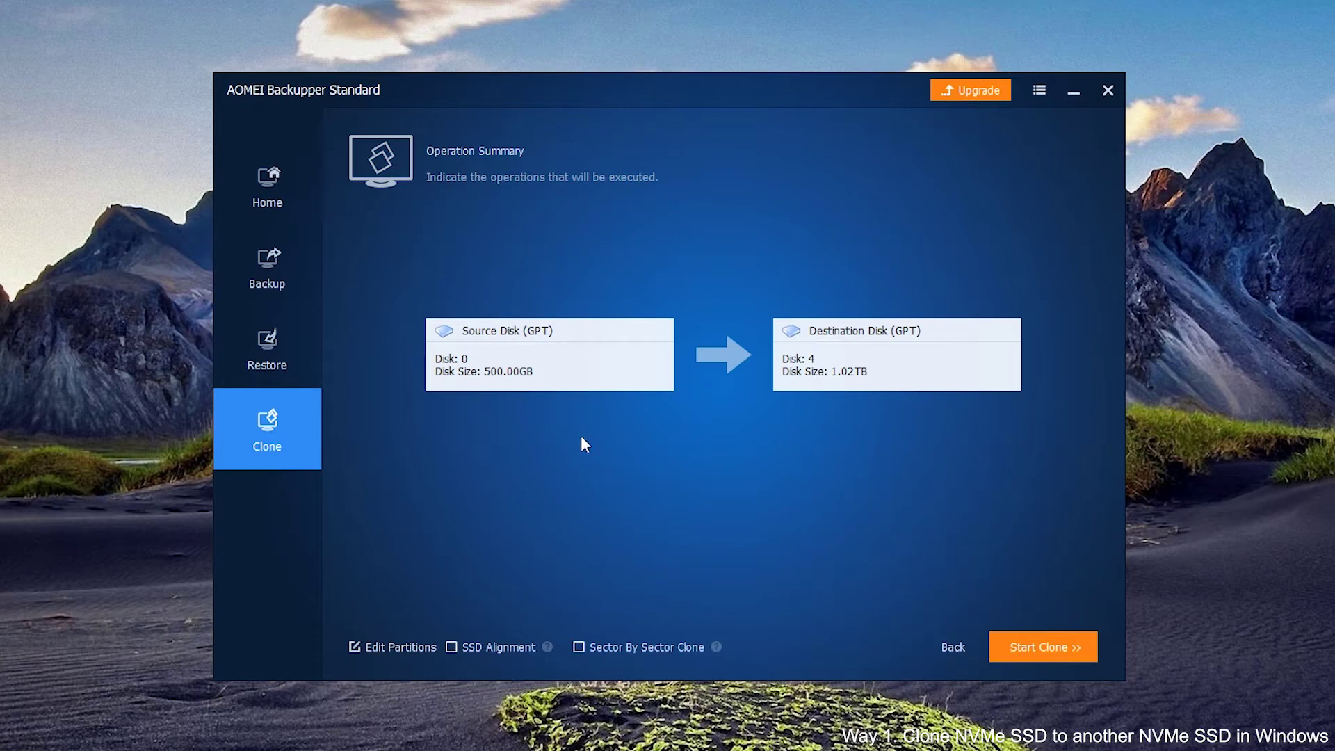
Keep the partition layout unchanged, enable SSD Alignment, and start cloning Disk0 onto Disk4
click(408, 650)
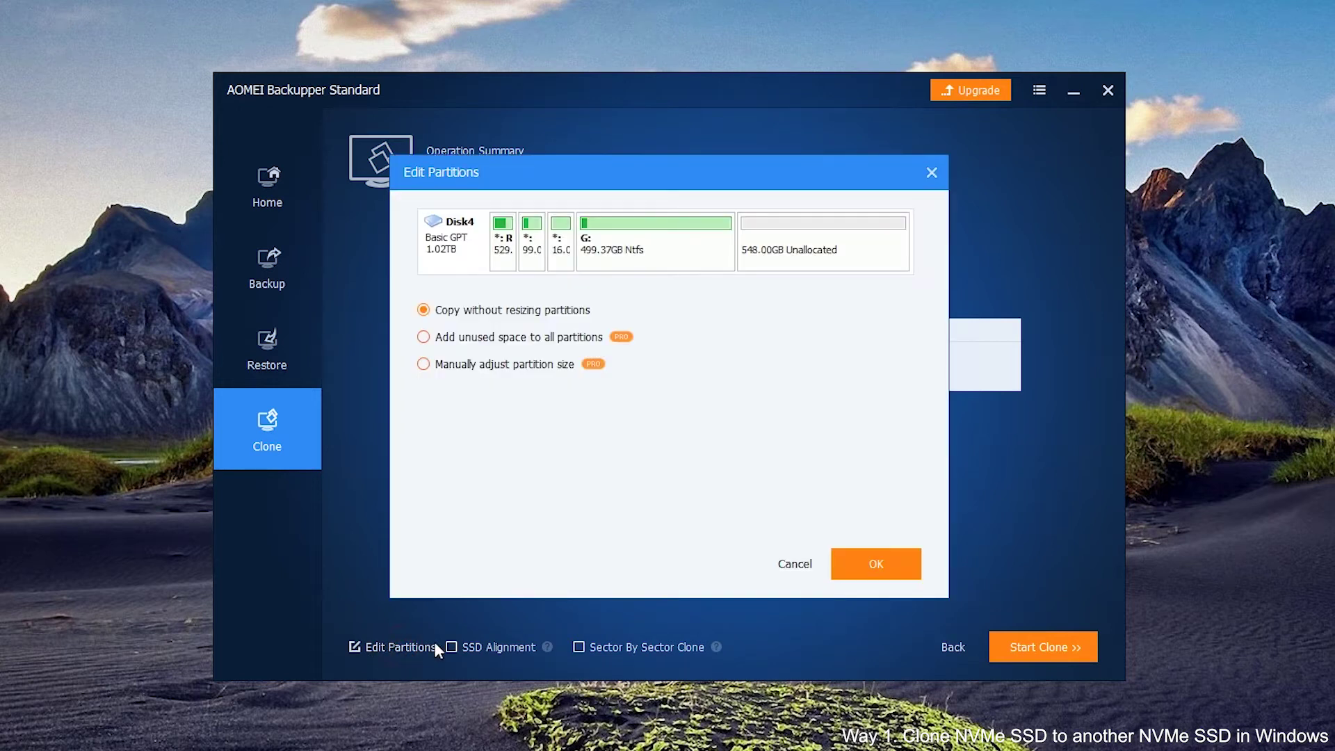
click(932, 171)
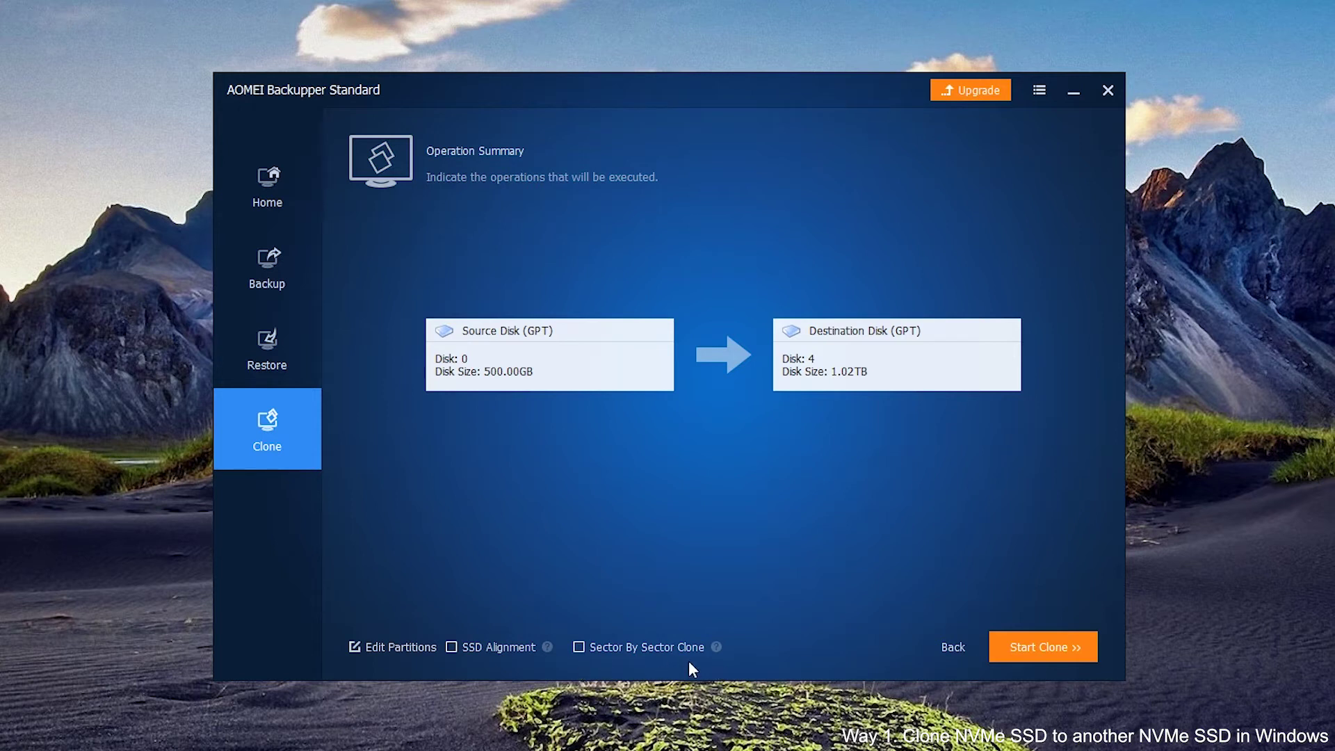
click(452, 647)
click(1047, 652)
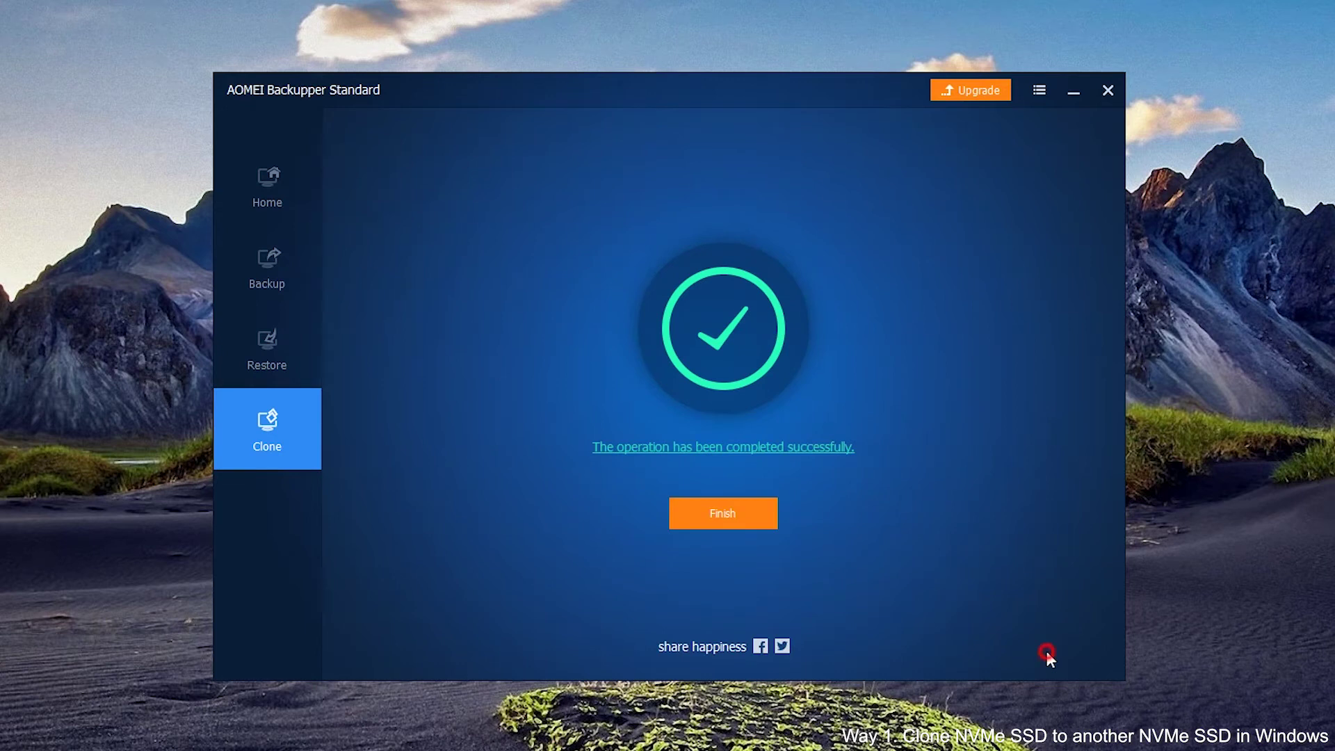
Finish the completed clone to return to the Home page
click(714, 513)
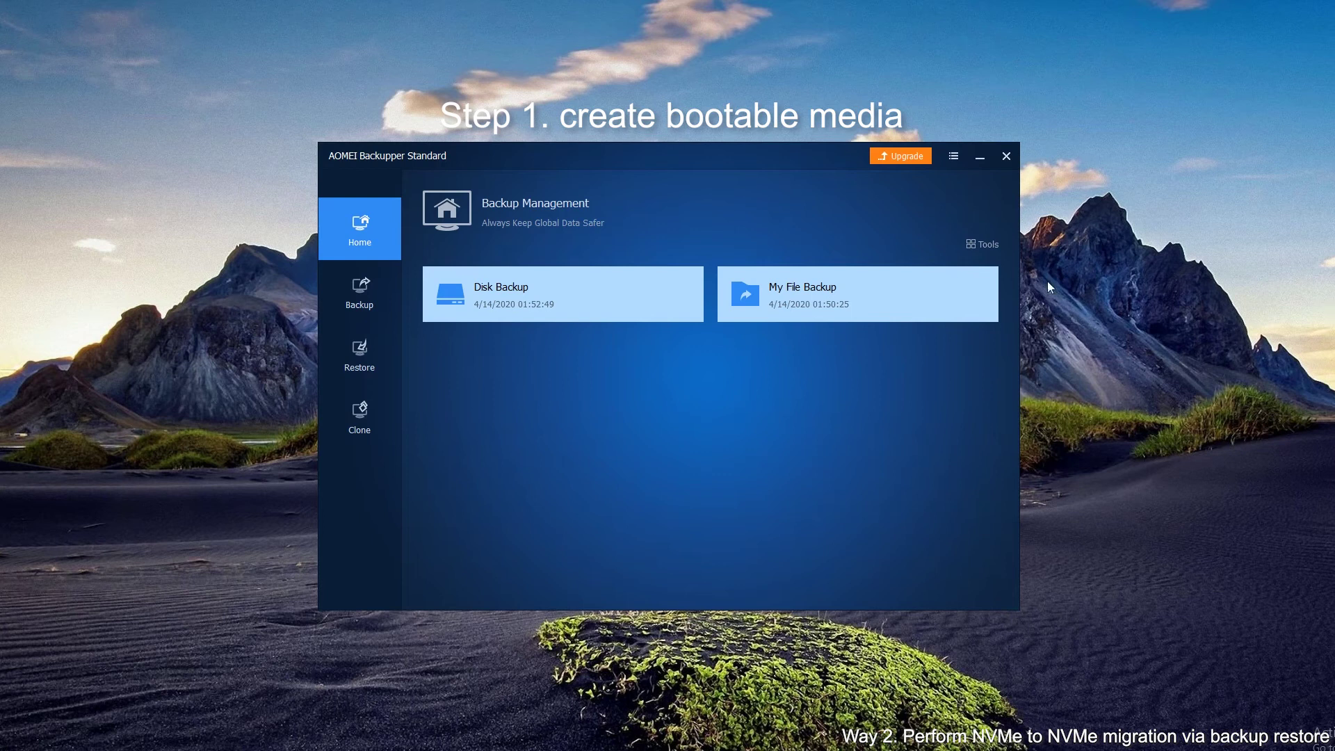
Start Create Bootable Media from Tools with Windows PE as the disc type
click(992, 245)
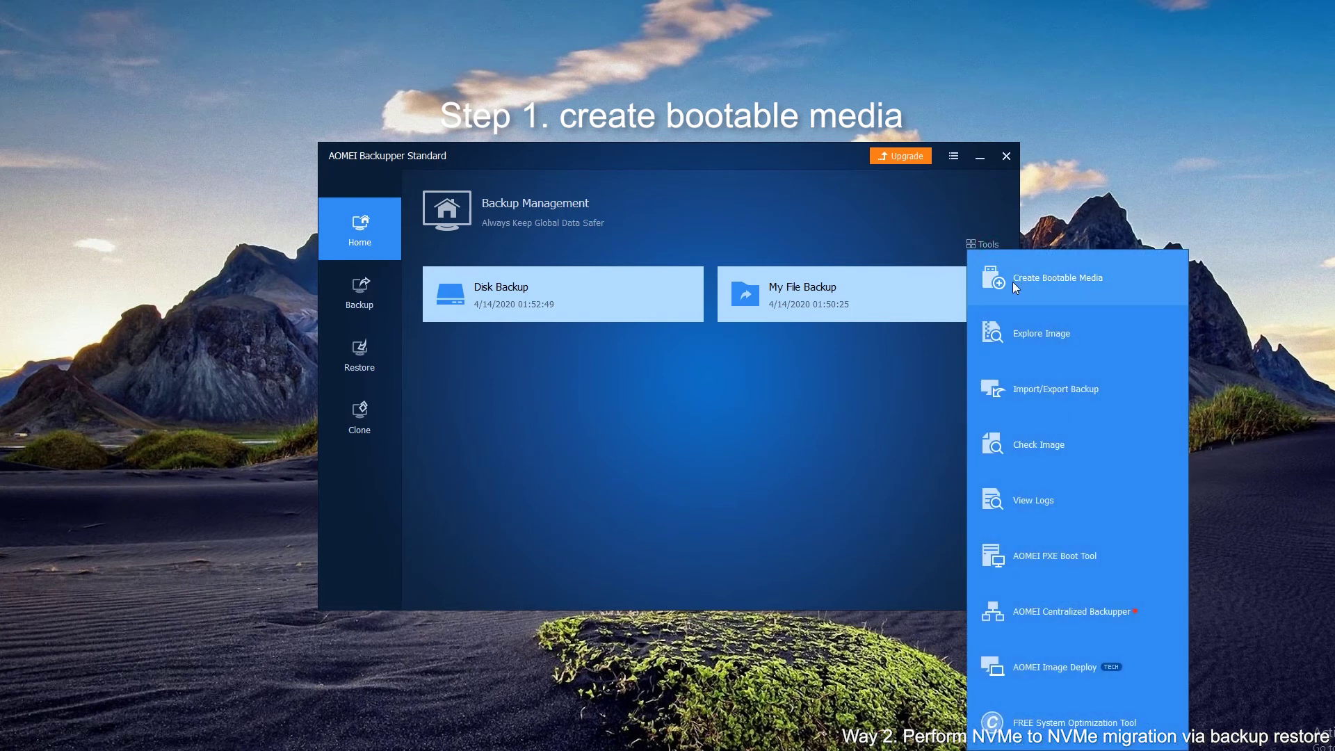
click(1087, 283)
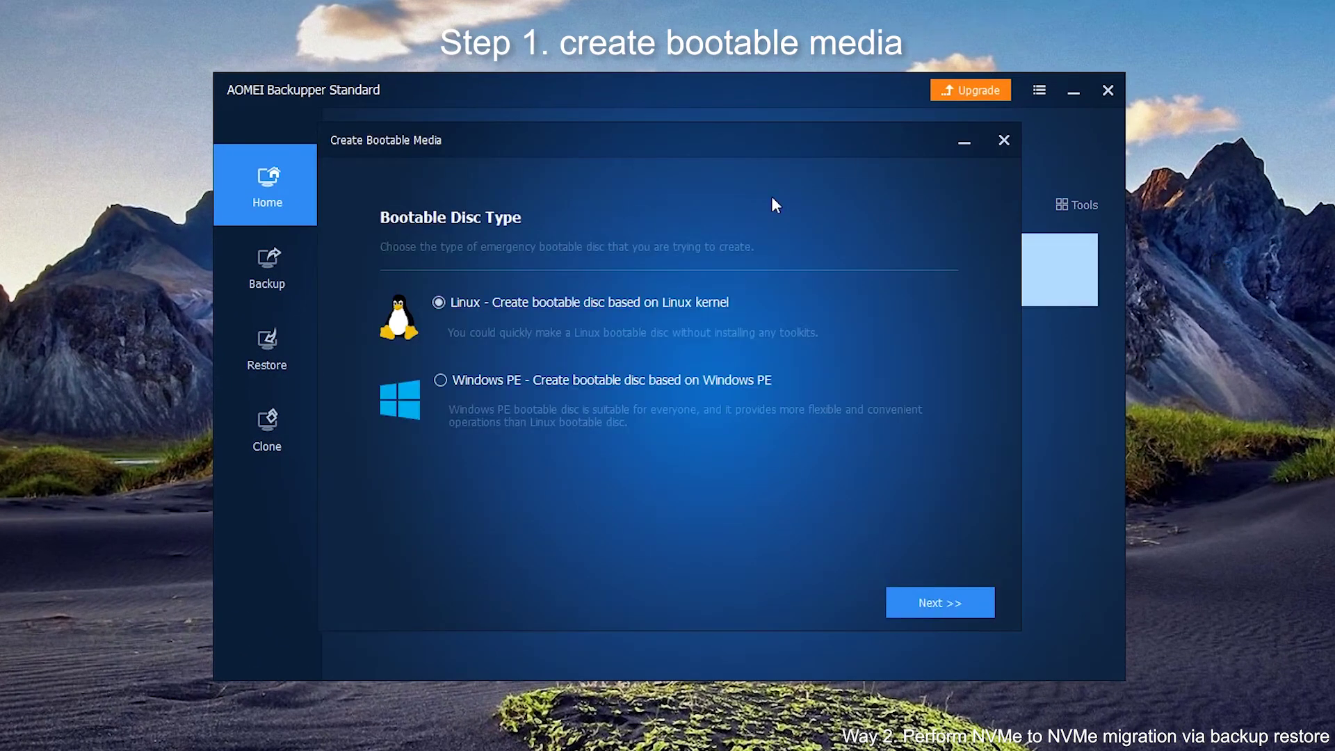
click(440, 381)
click(946, 604)
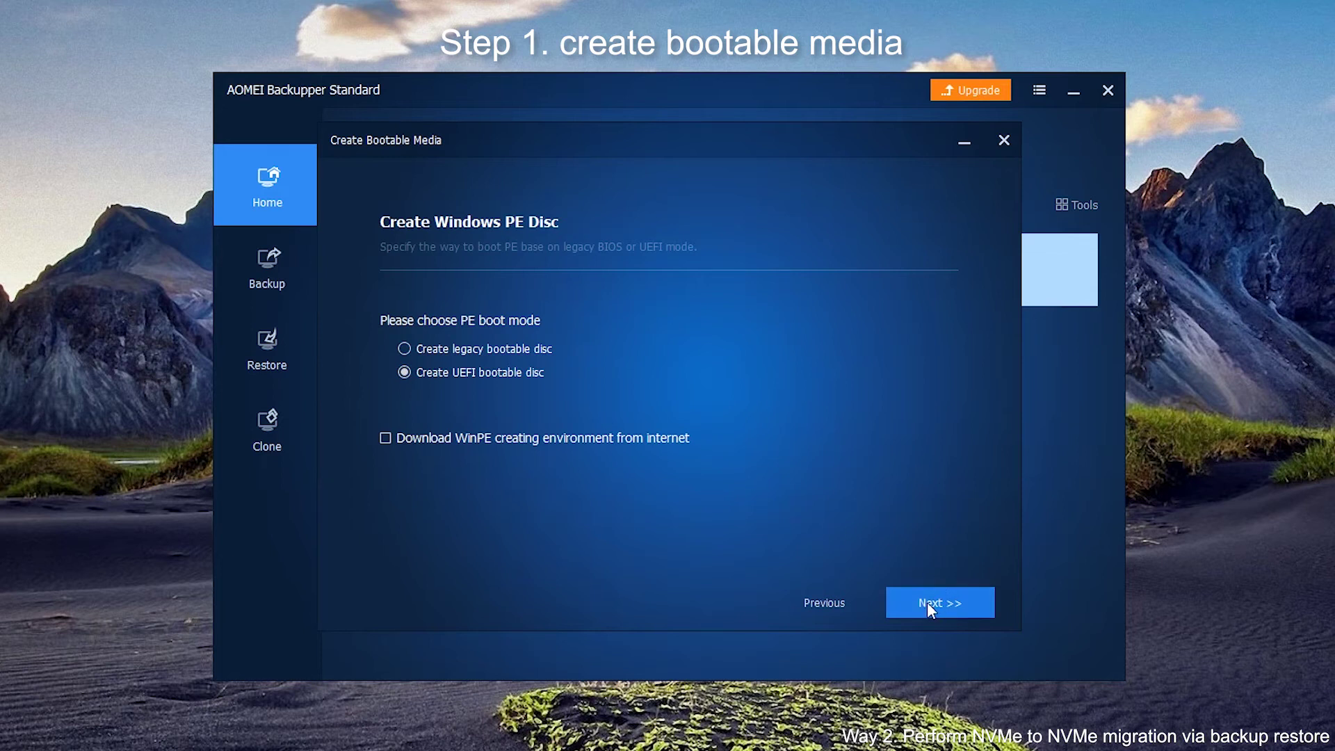
Write the Windows PE bootable media to the SanDisk USB drive, allowing it to be formatted
click(956, 603)
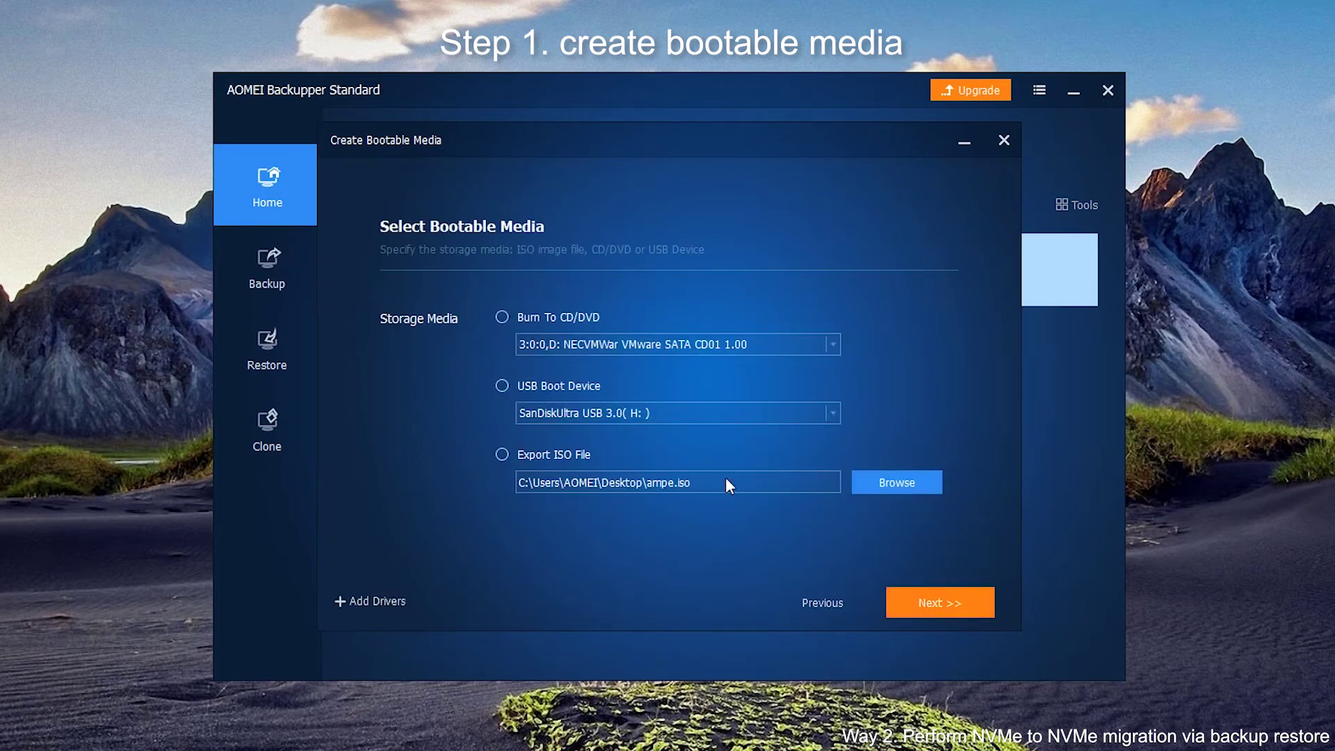
click(503, 384)
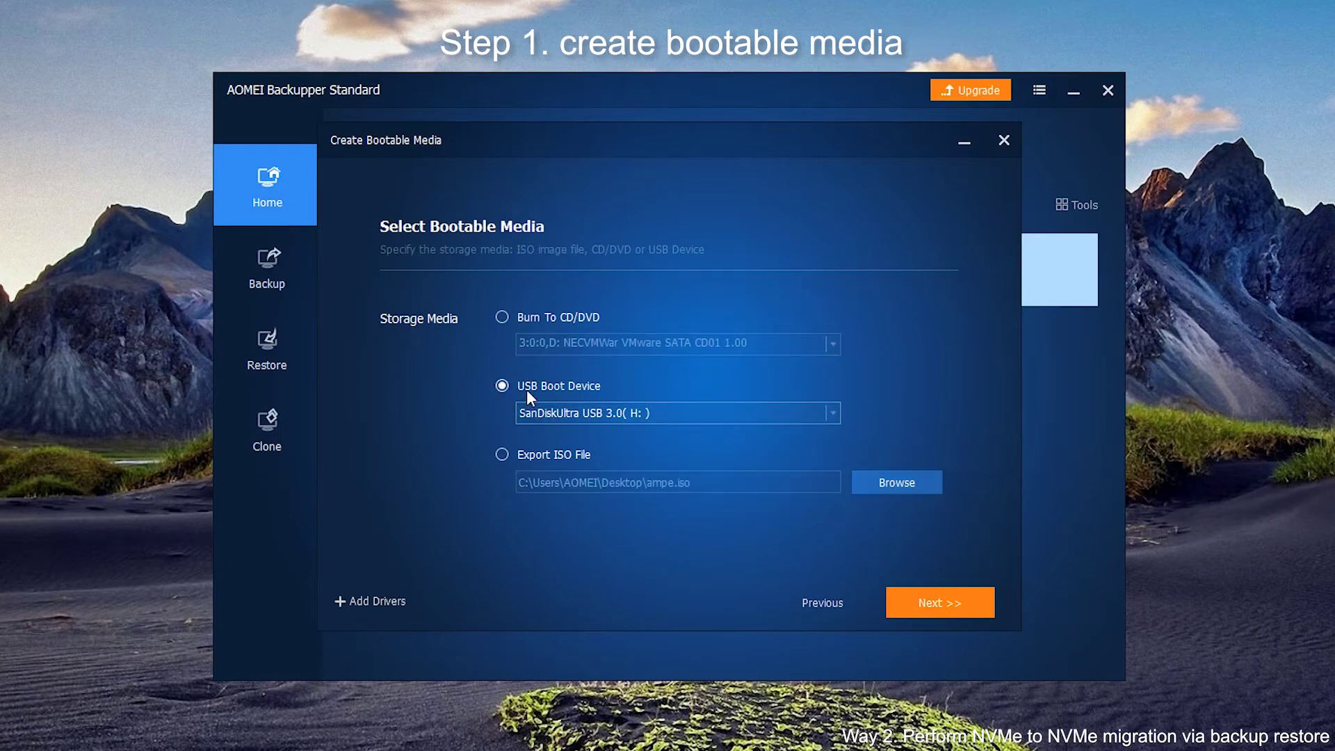
click(957, 603)
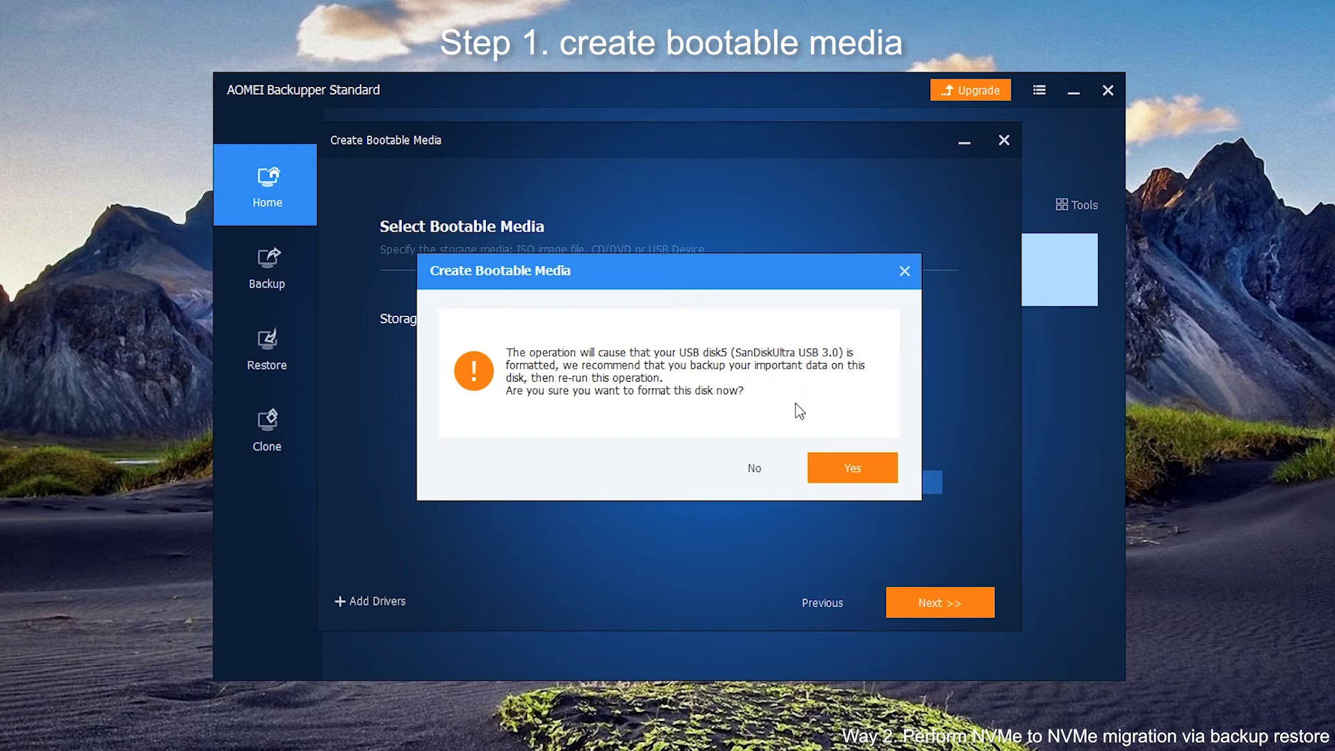
click(854, 473)
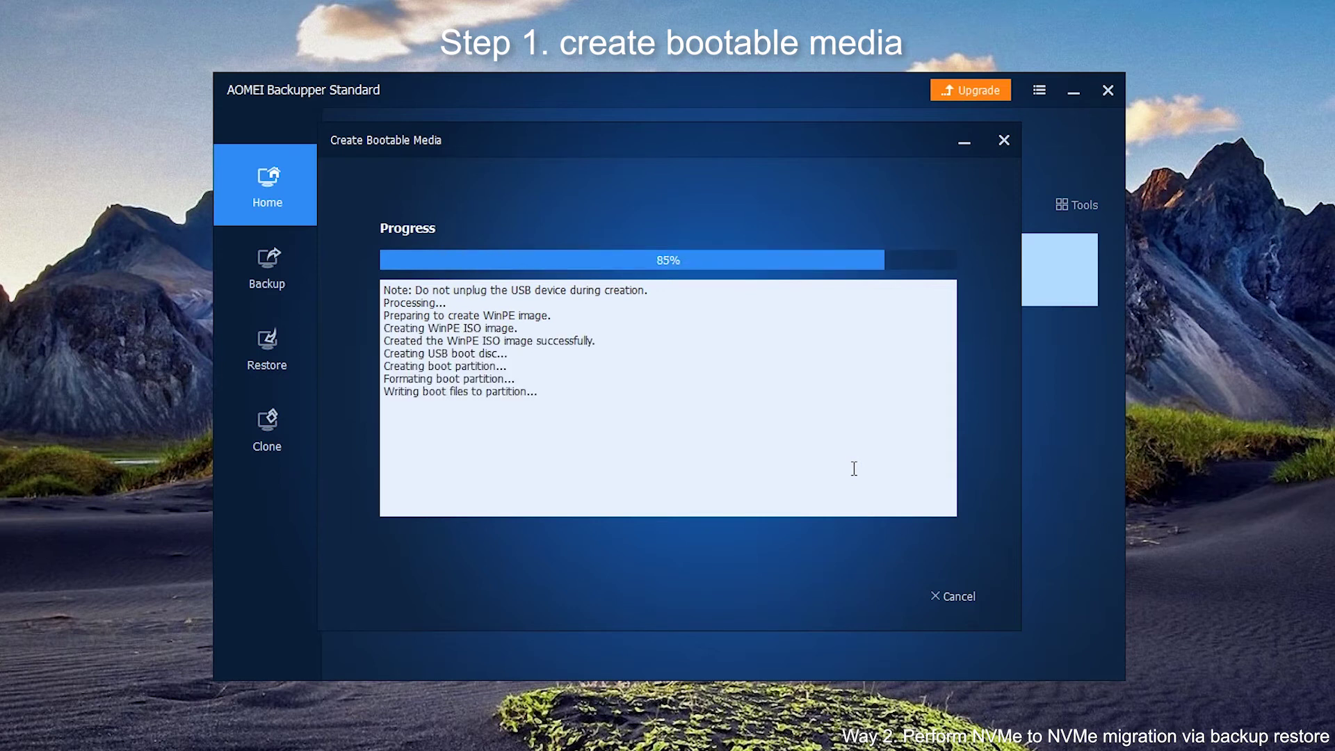
click(929, 611)
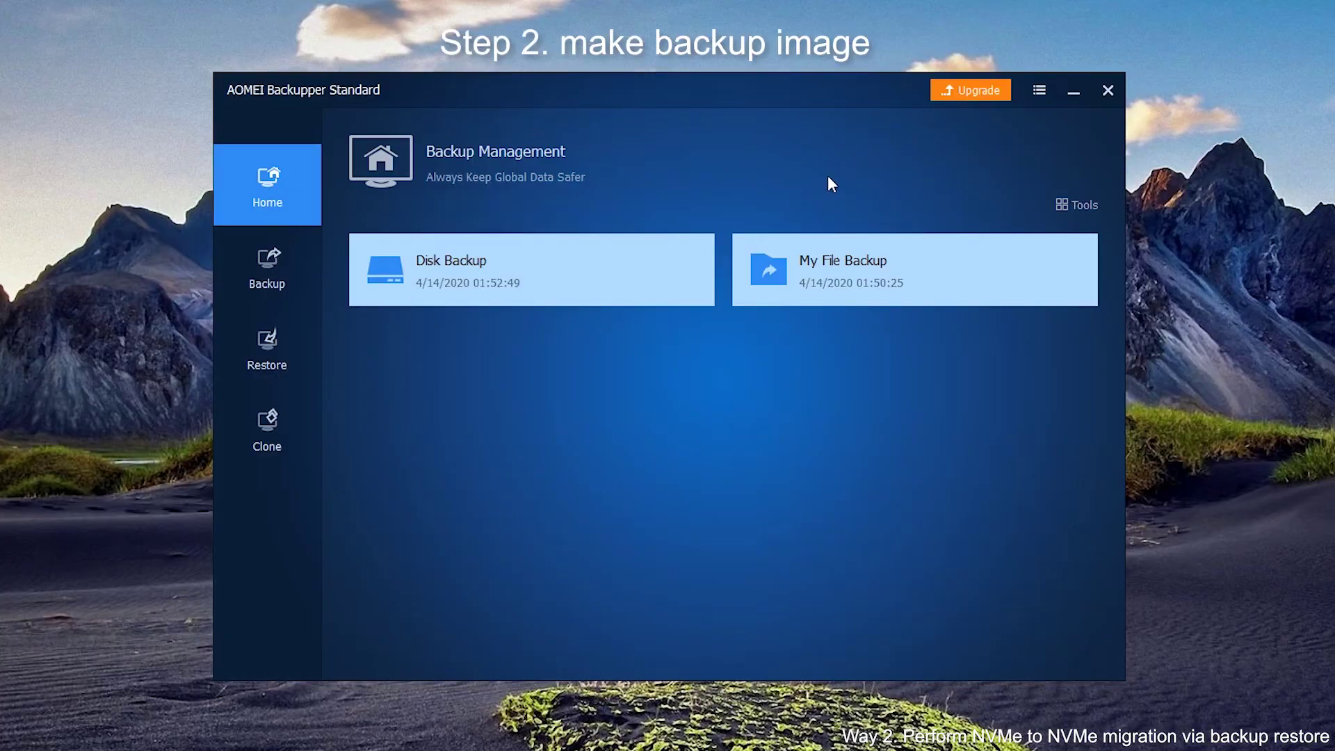
Start a Disk Backup with Disk0 added as the source disk
click(268, 281)
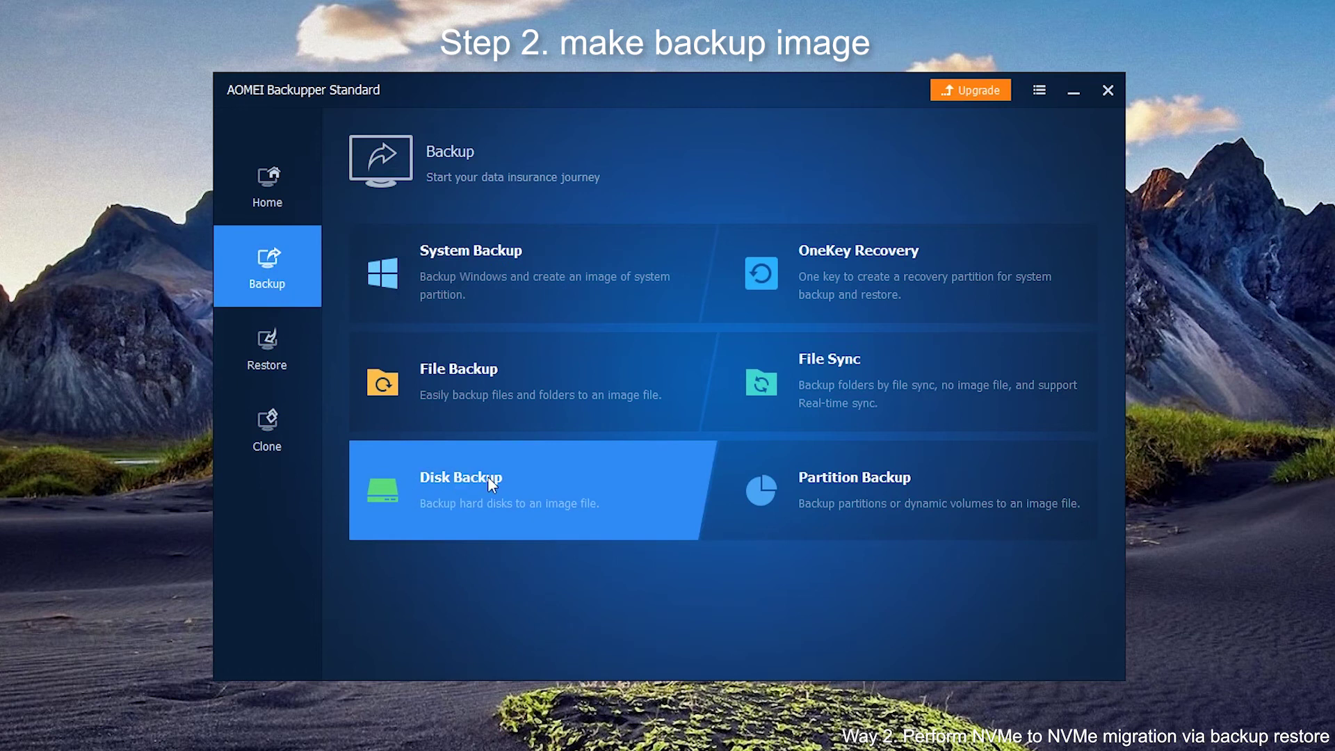
click(491, 481)
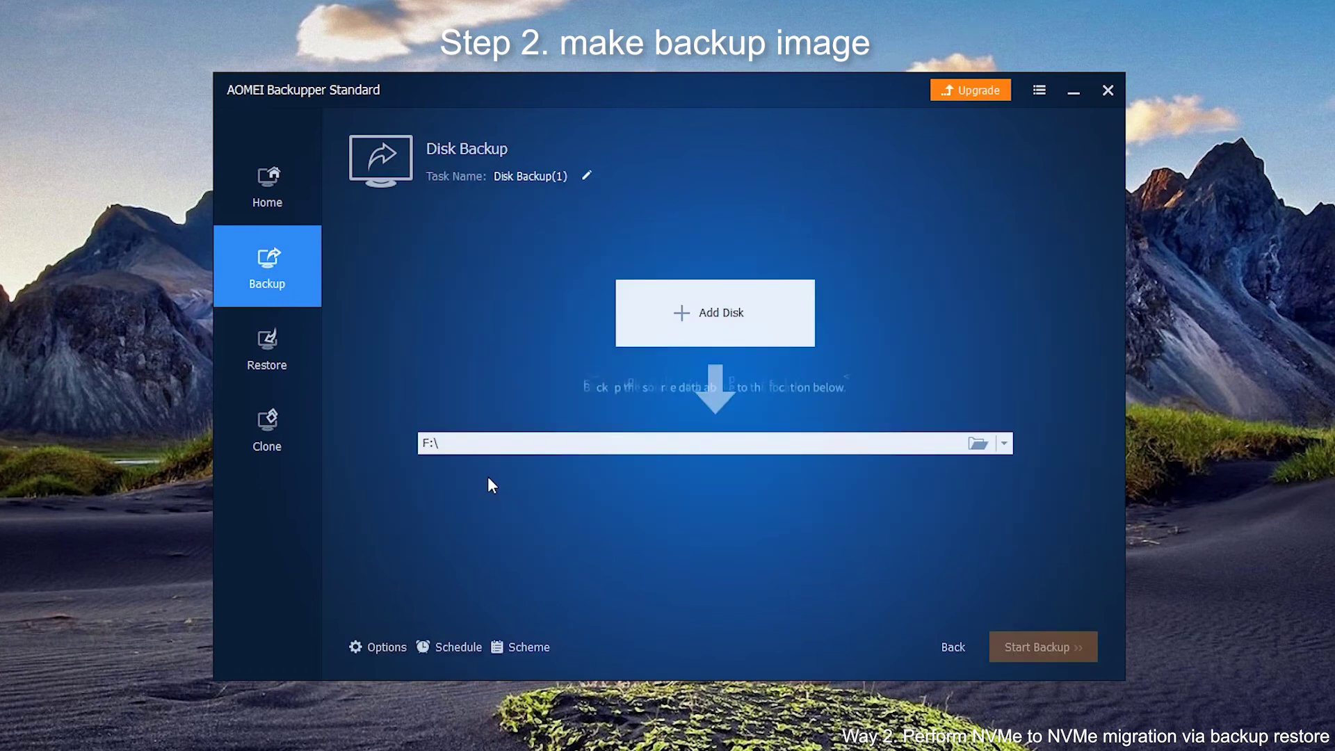
click(657, 318)
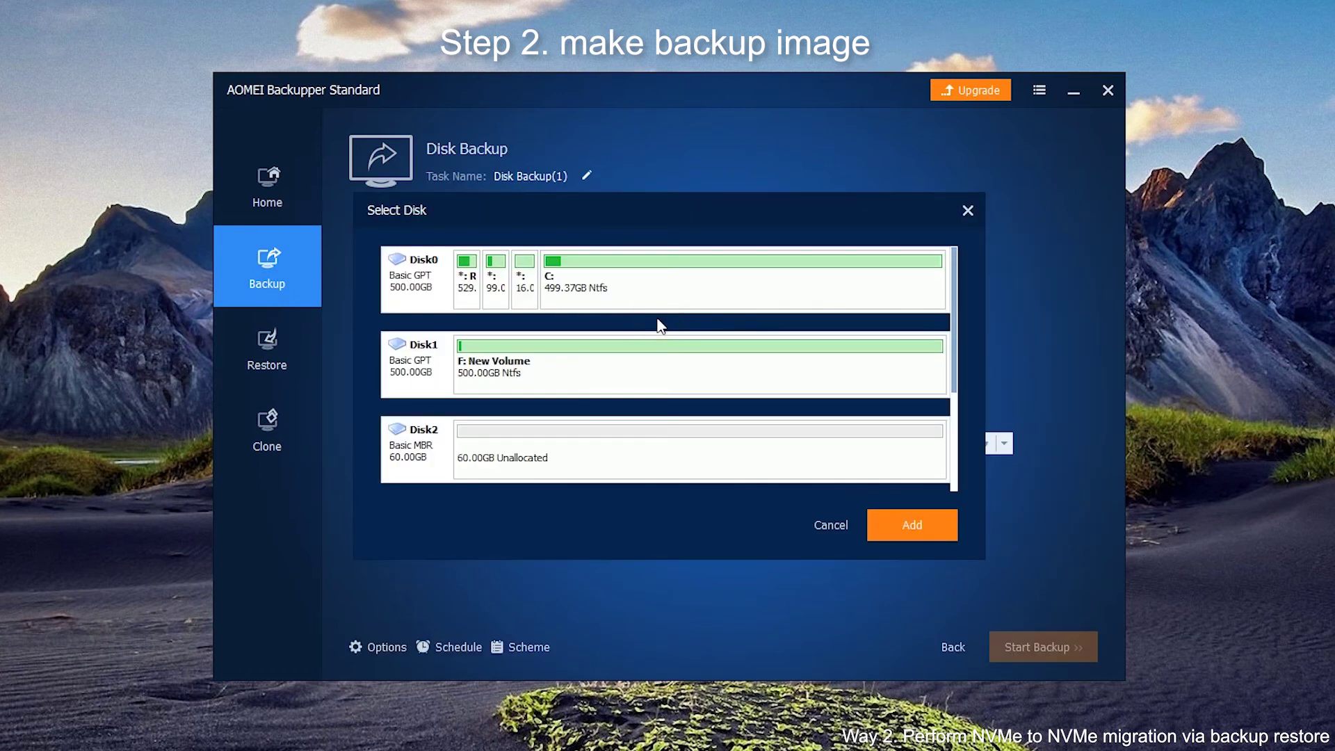
click(425, 285)
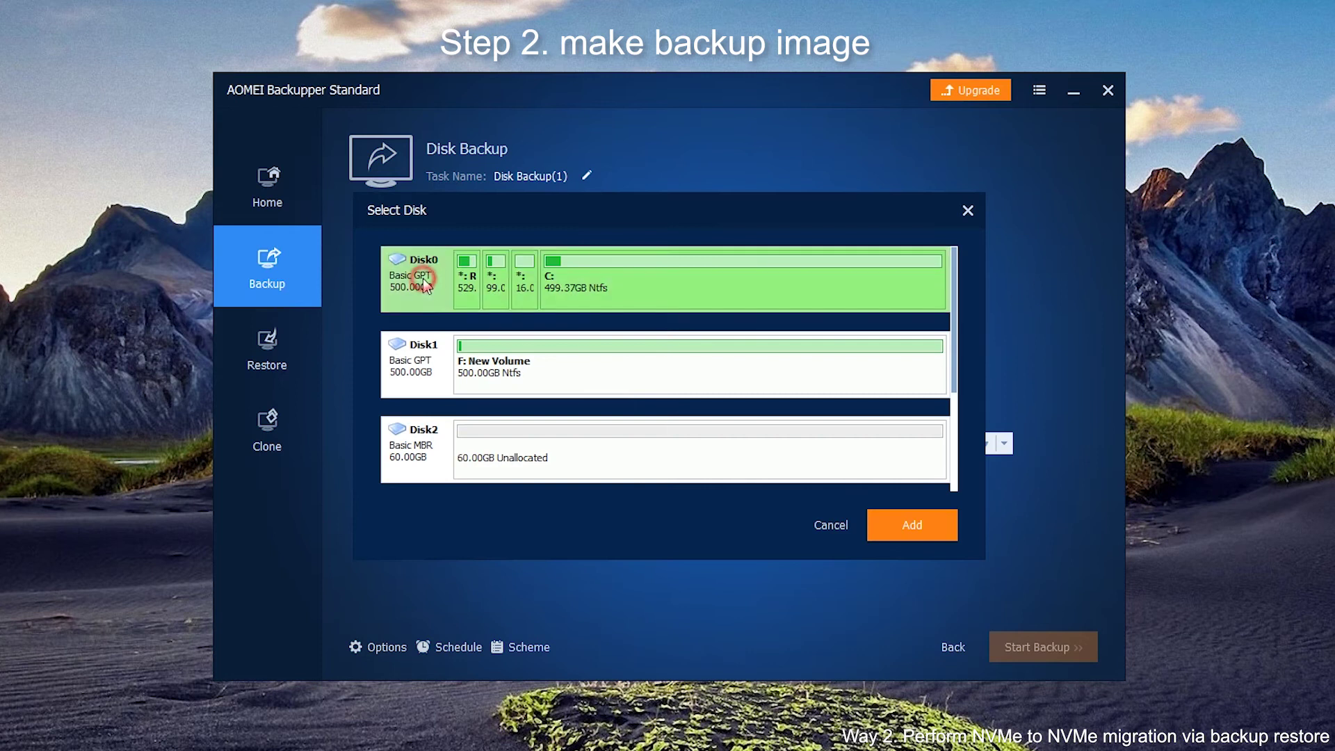
click(898, 531)
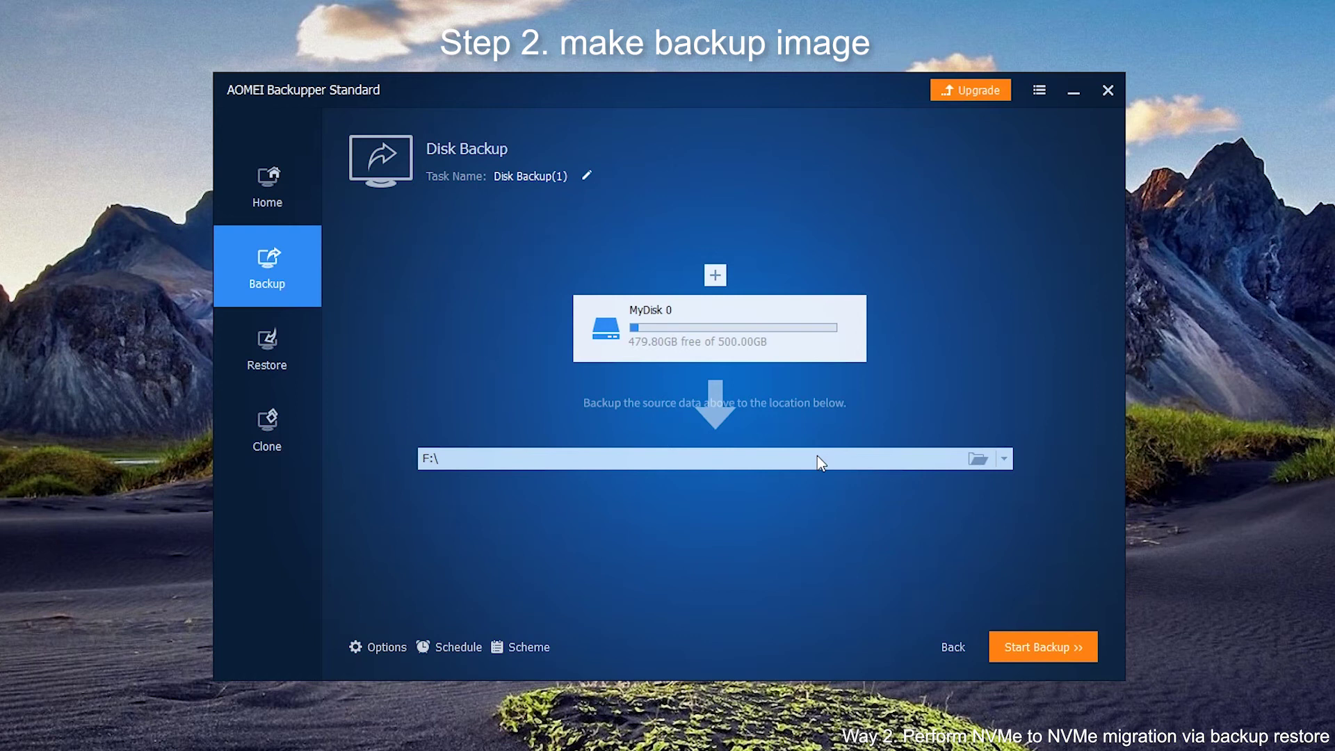
Set BACKUPPER (I:) as the backup destination and run the Disk0 backup
click(817, 456)
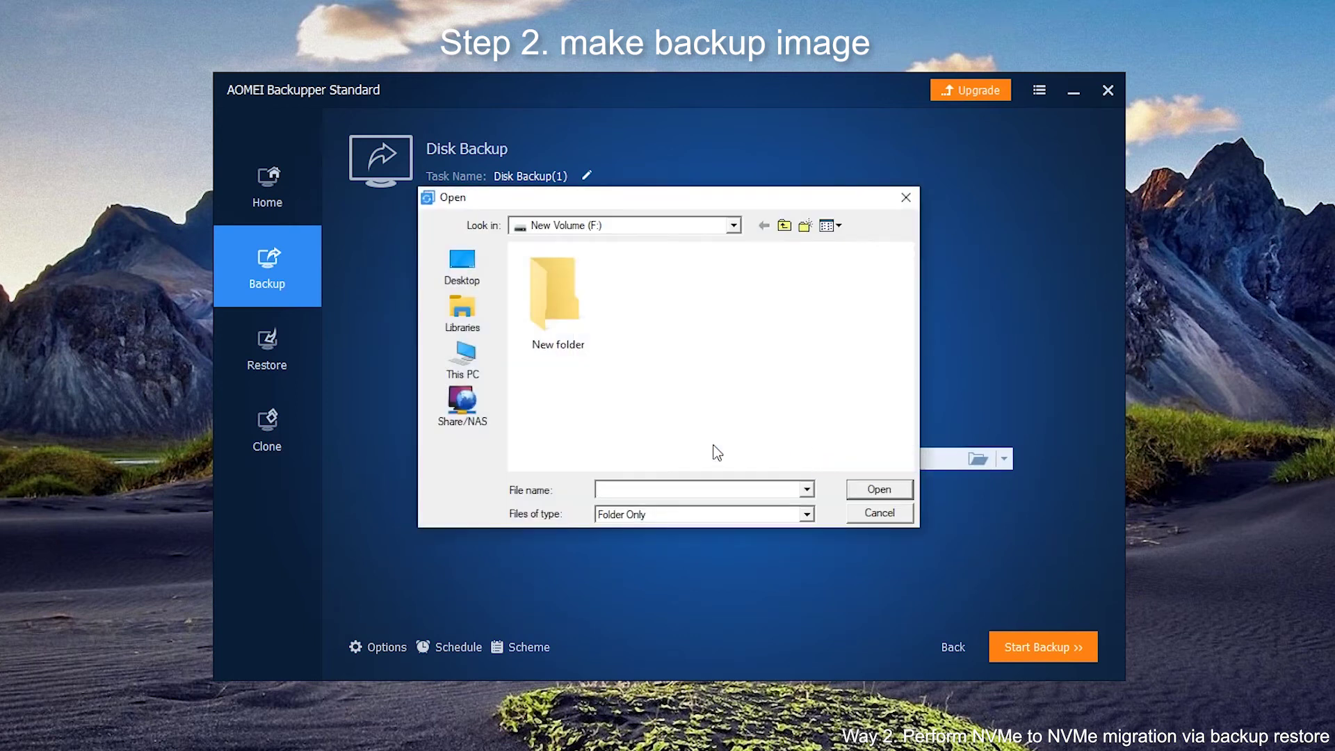
click(459, 358)
scroll(652, 340, down, 5)
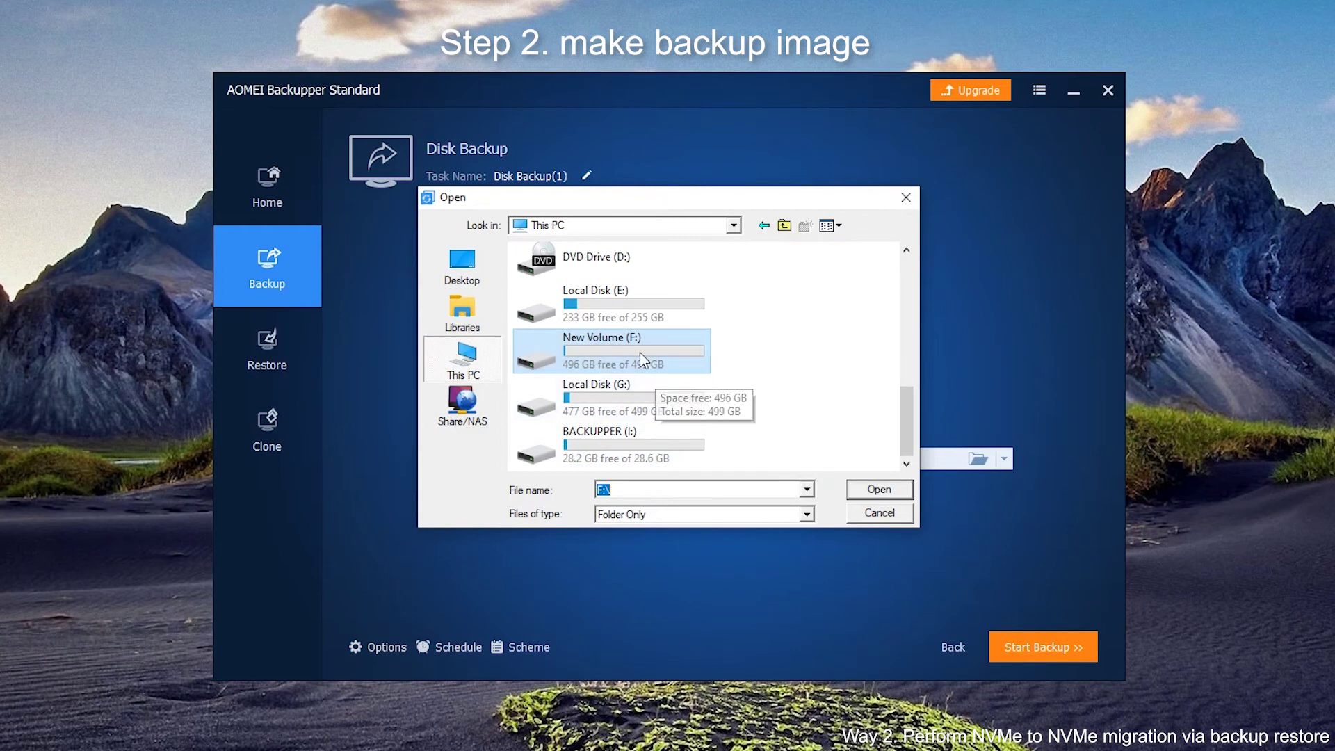
click(618, 362)
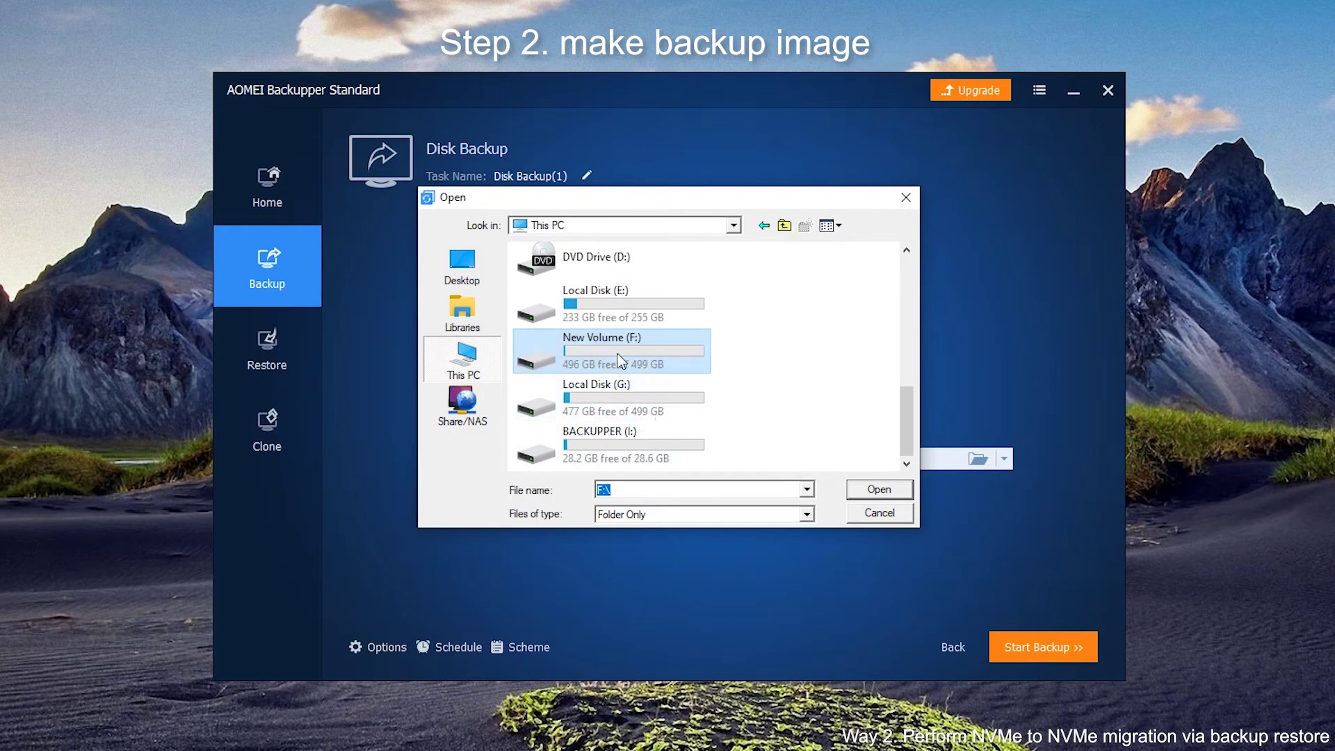
click(629, 444)
click(888, 490)
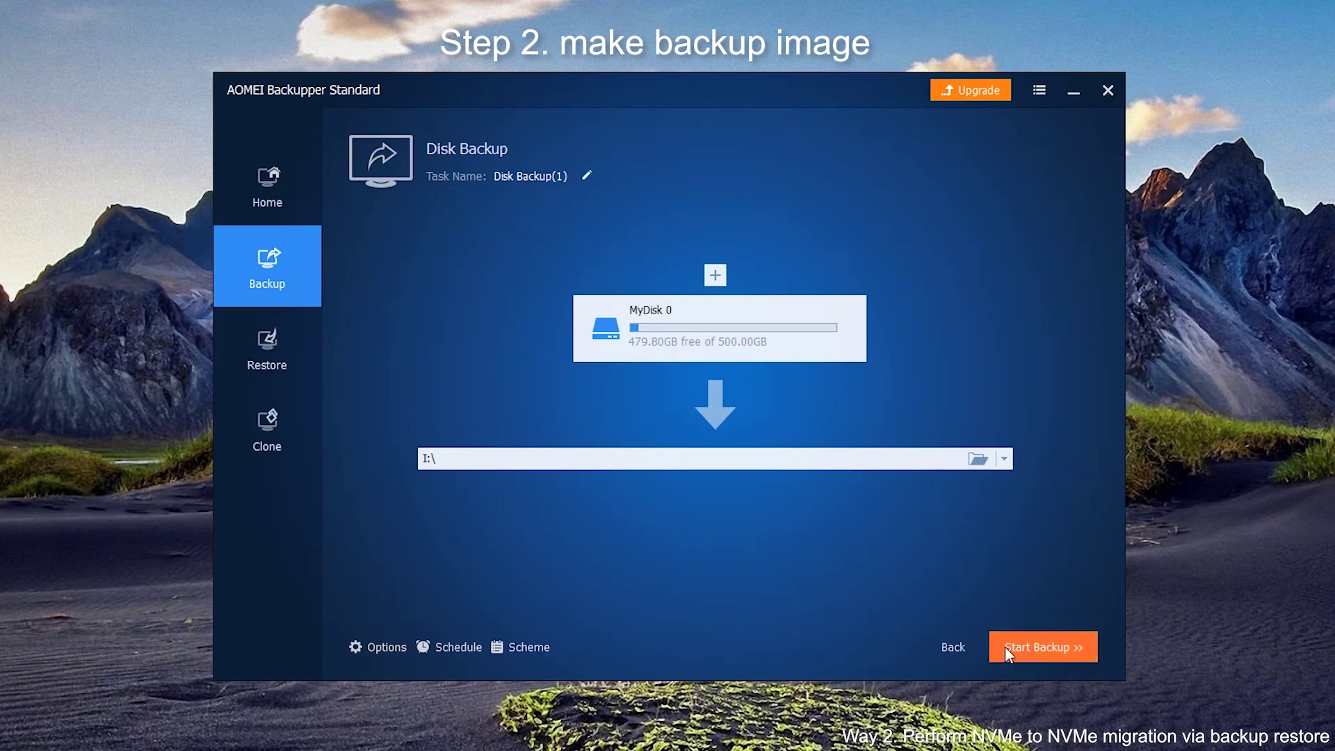
click(1004, 645)
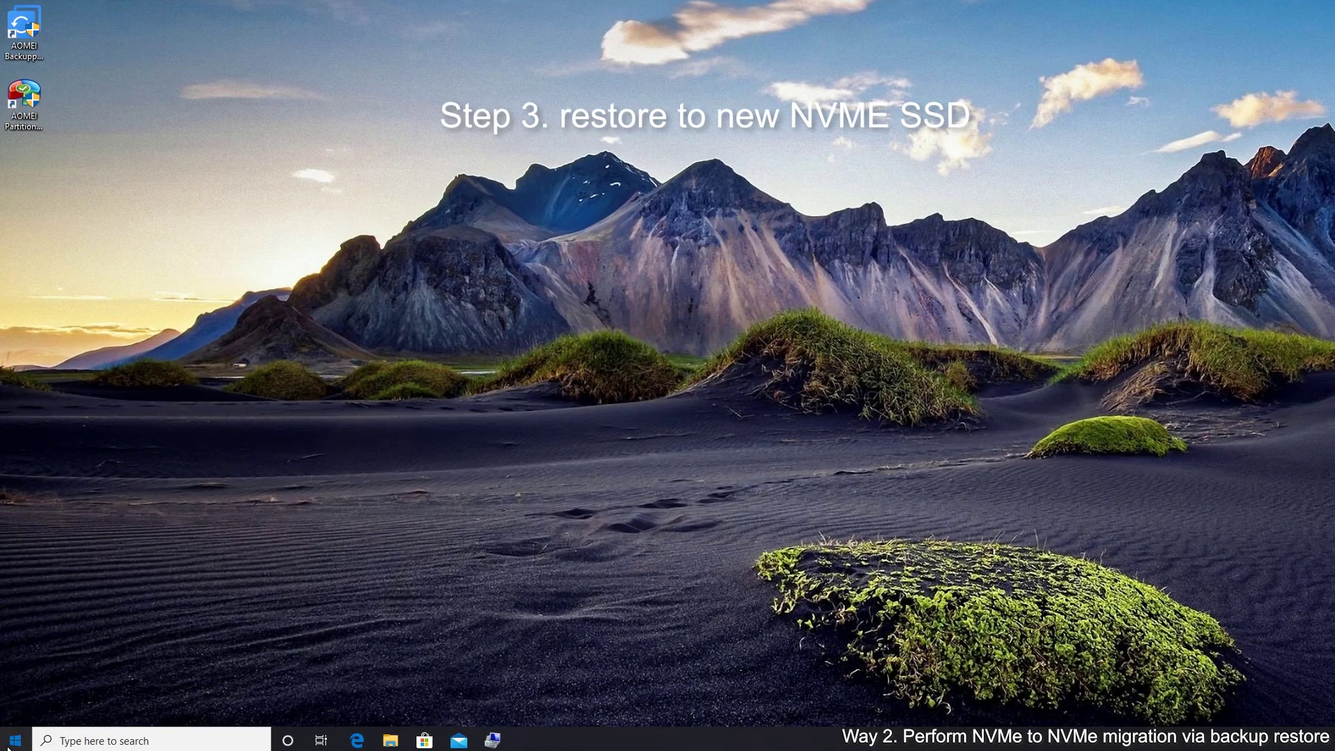
Restart the computer from the Start menu to boot into the WinPE environment
click(10, 744)
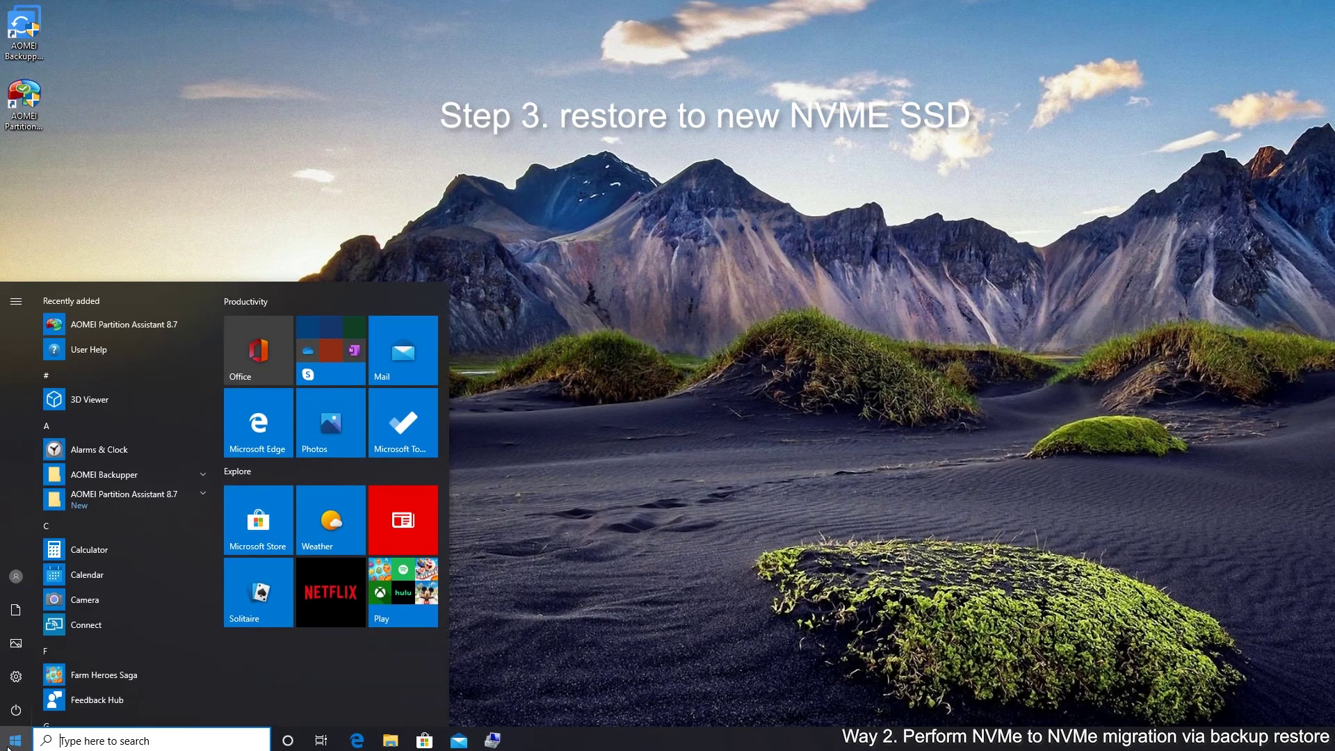
click(17, 709)
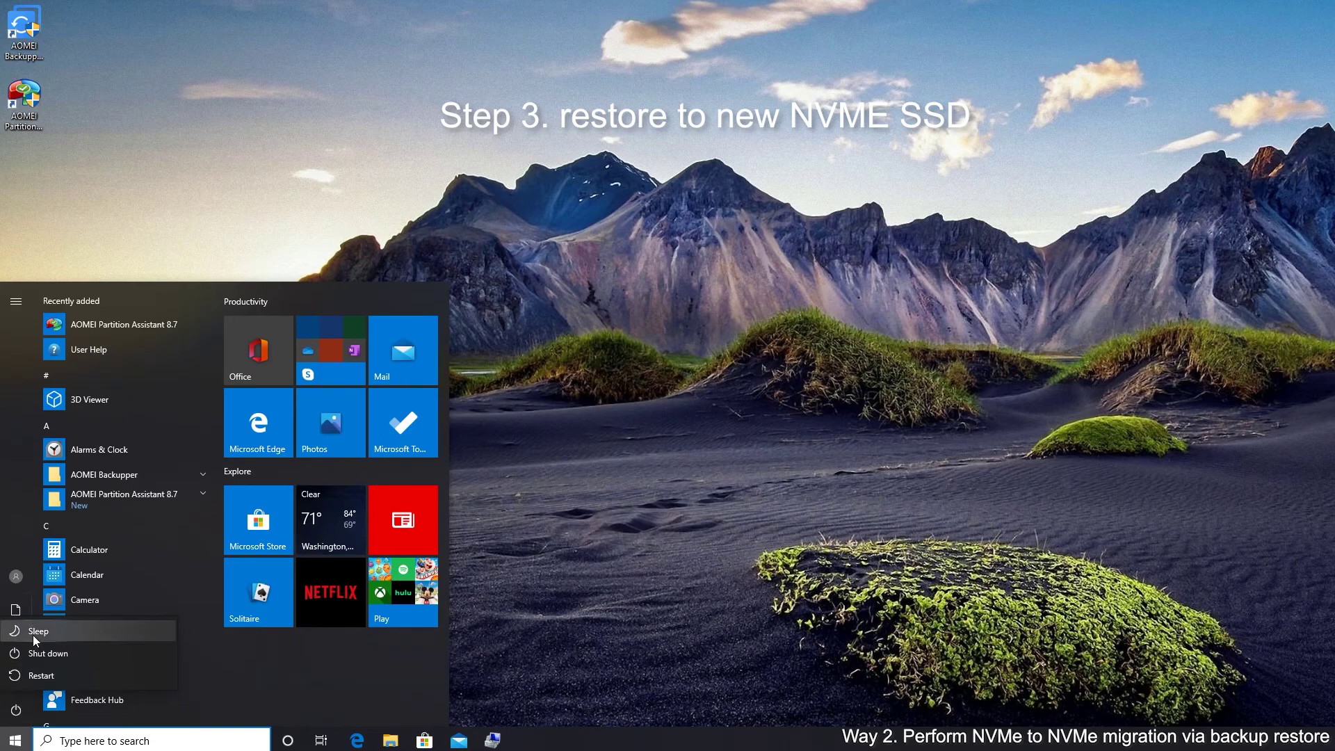
key(Escape)
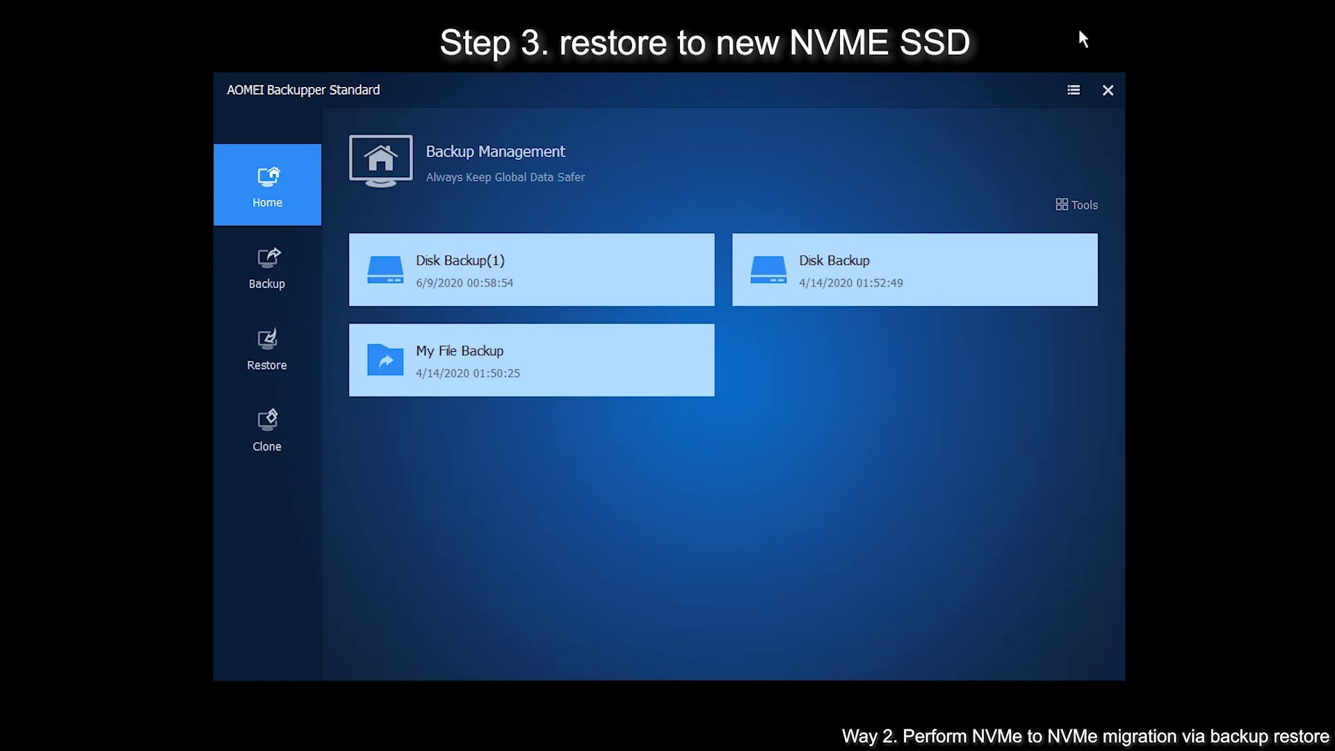
Load Disk Backup(1)2.adi from the Disk Backup(1) folder on BACKUPPER (J:) as the restore image
click(273, 354)
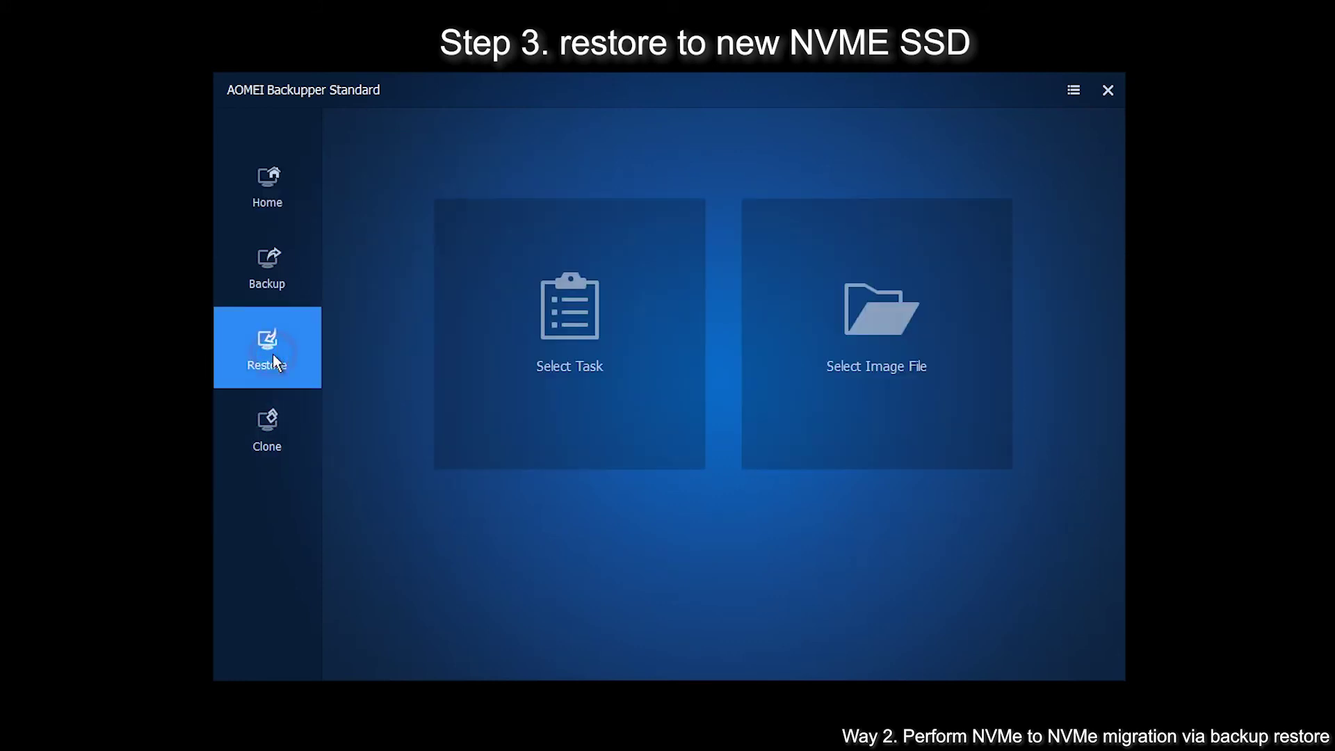
click(884, 349)
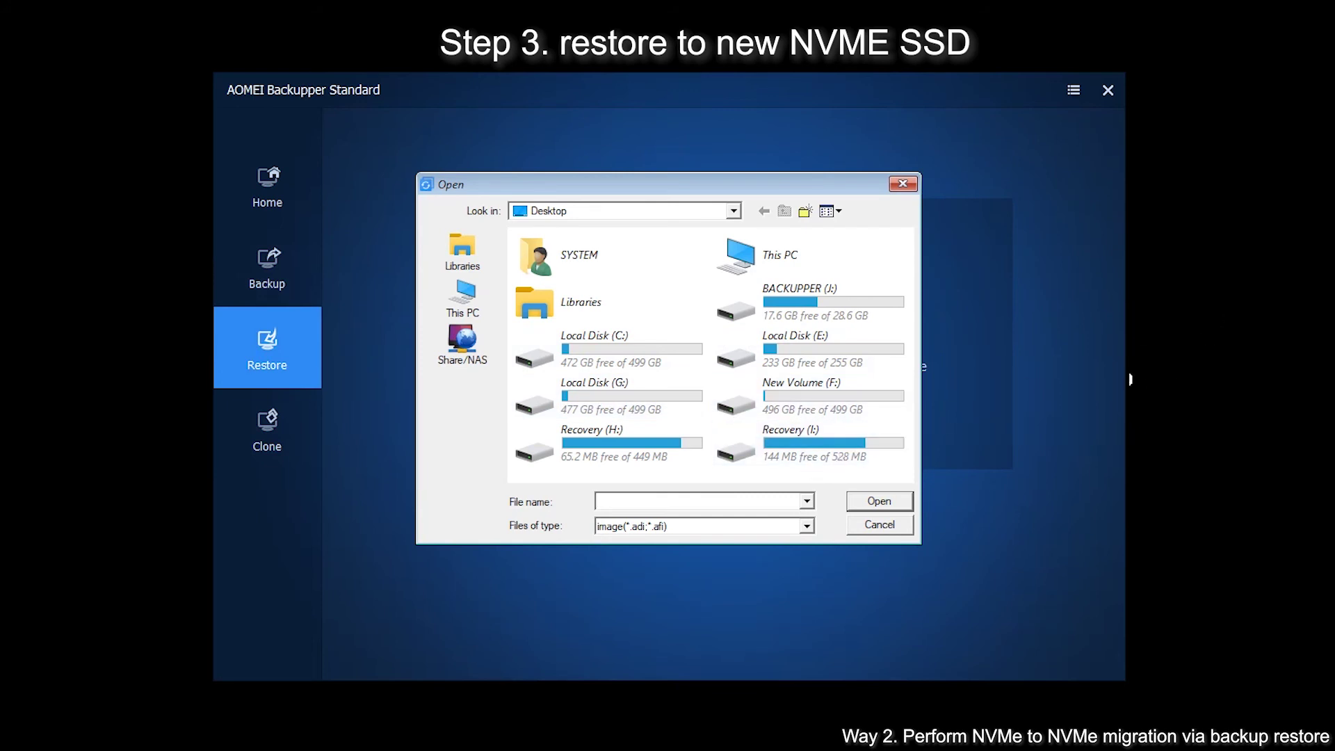
click(800, 300)
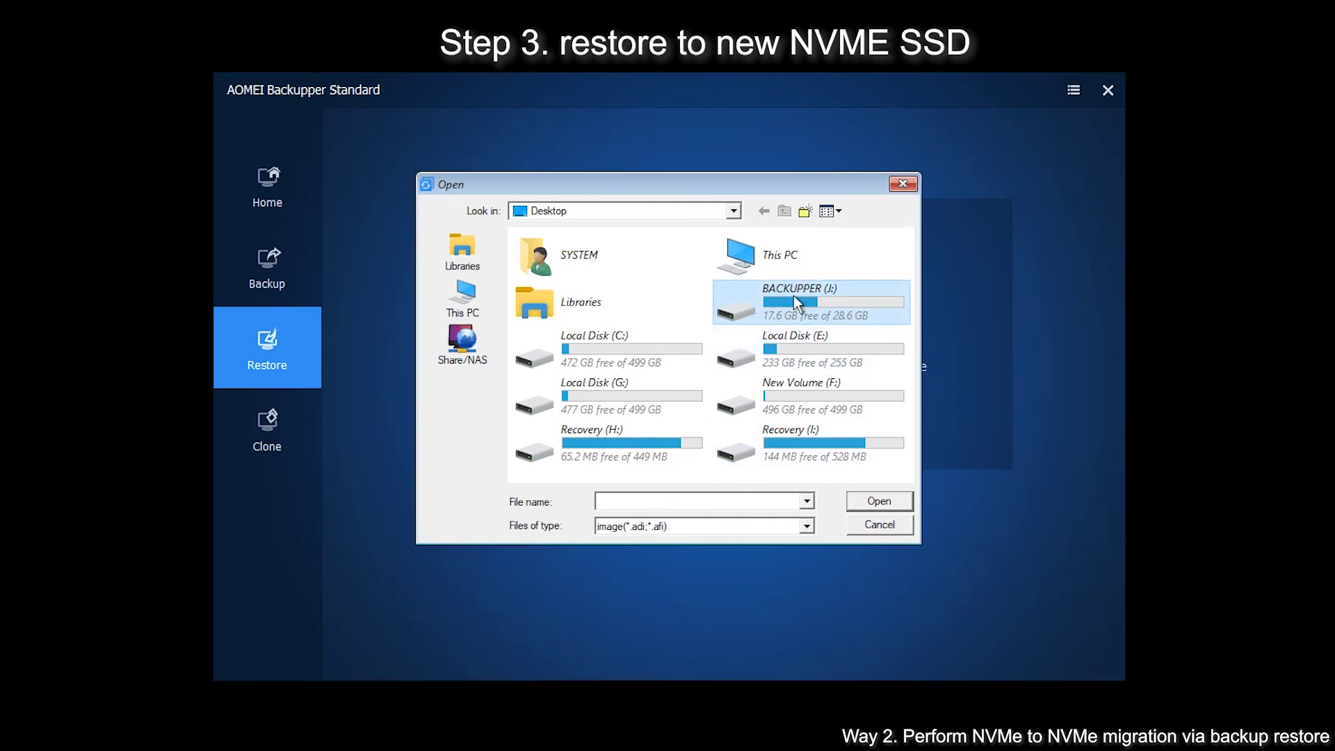
double_click(802, 297)
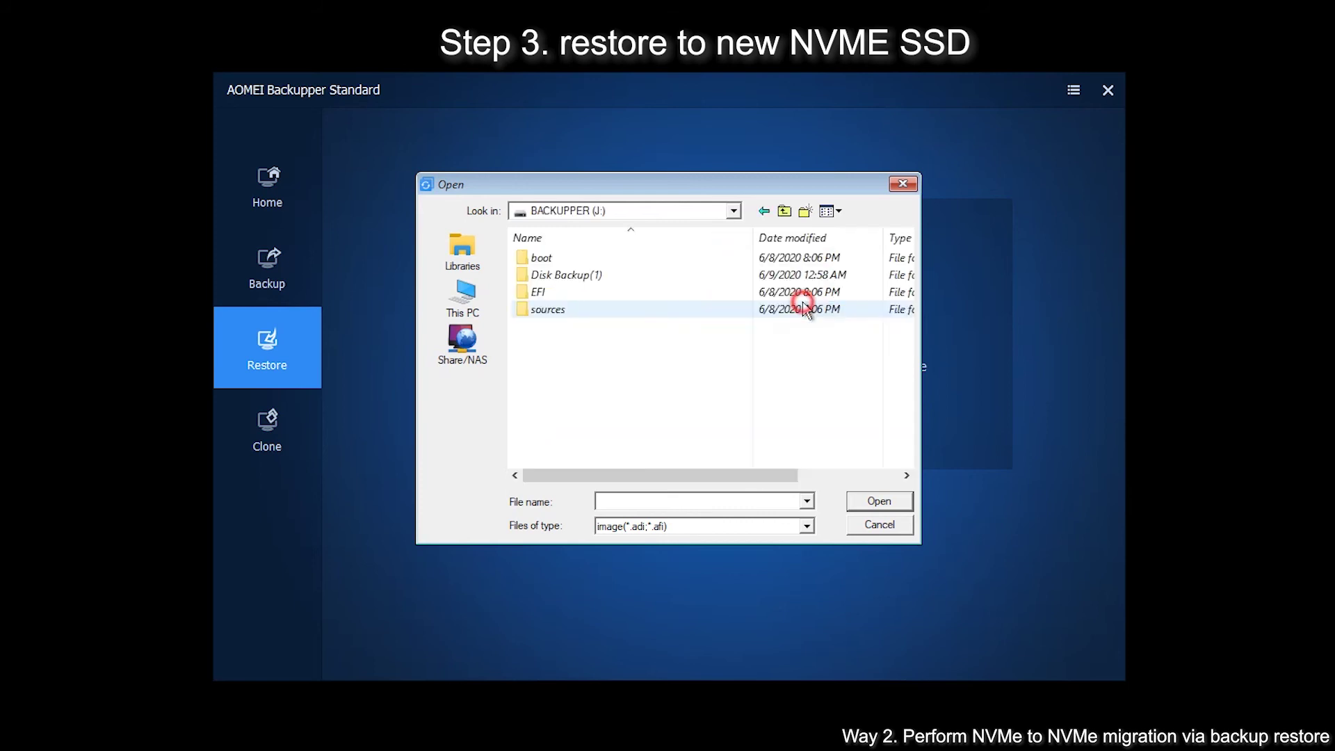
click(560, 257)
click(560, 274)
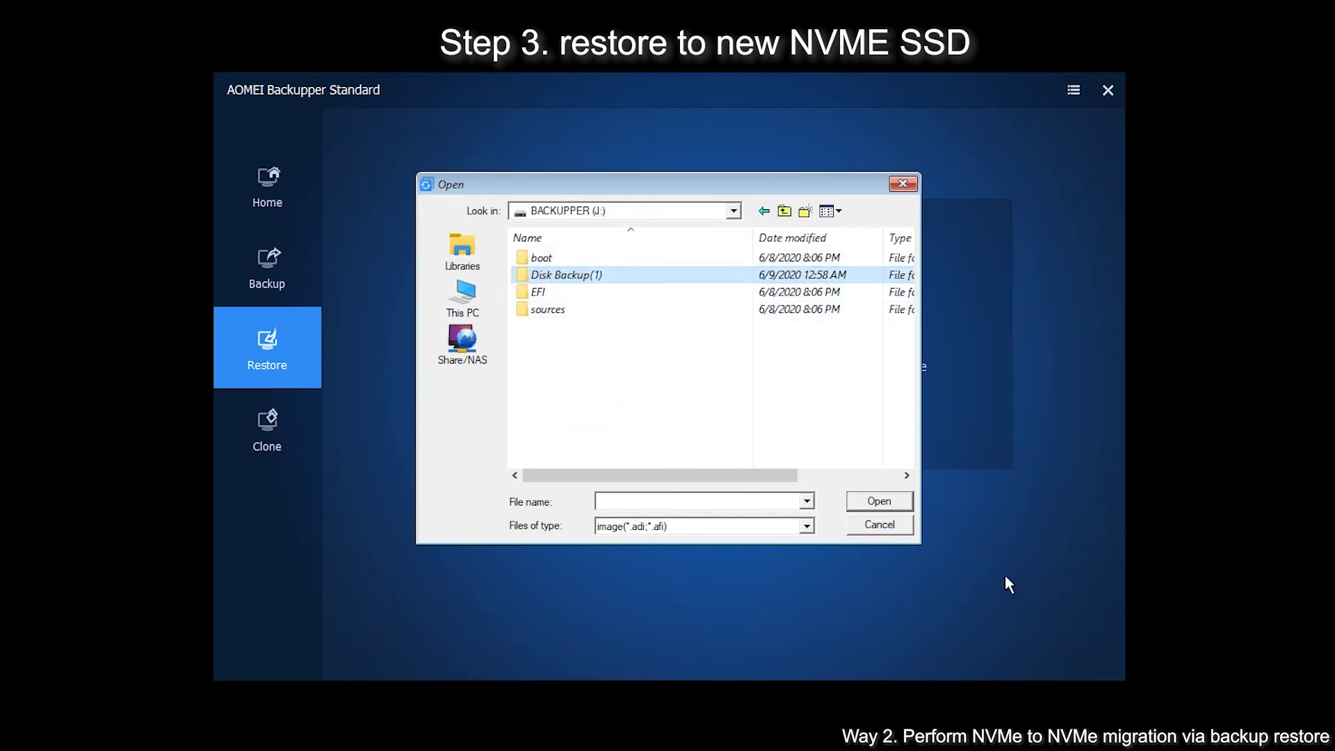
click(887, 500)
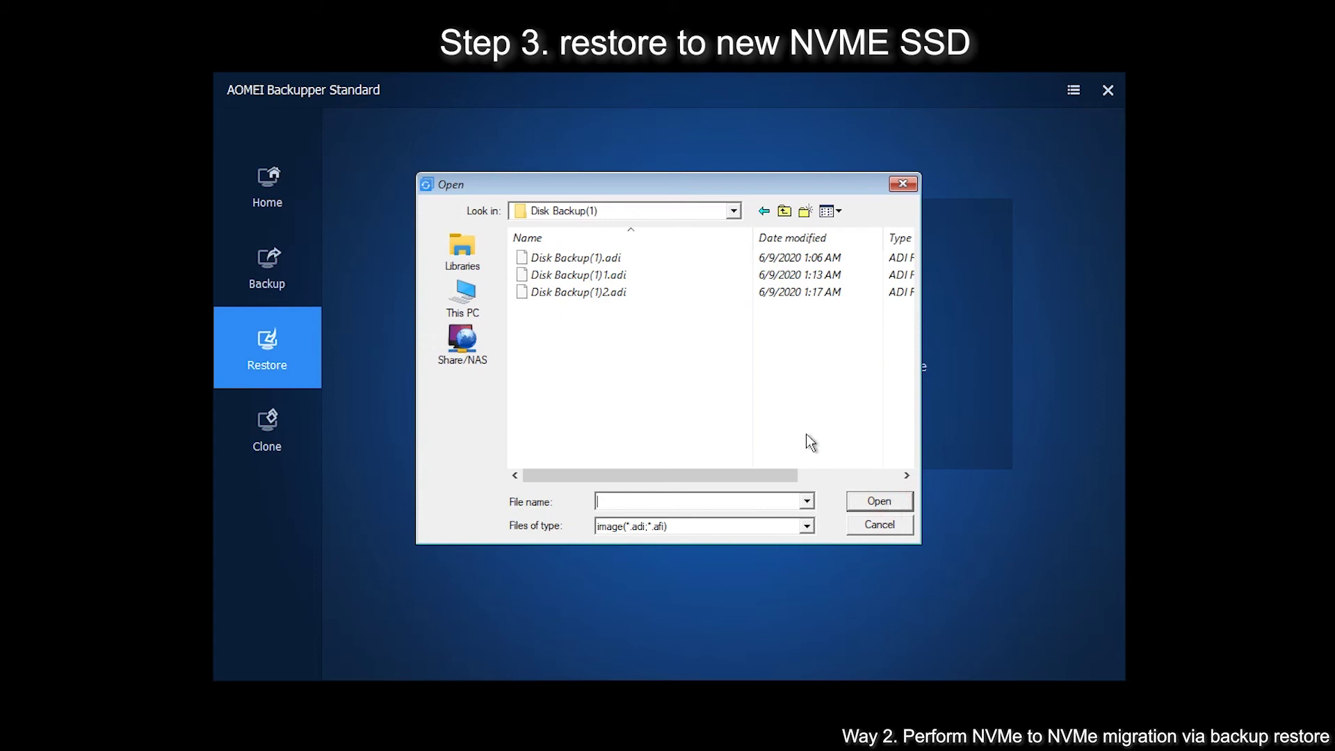
click(594, 292)
click(898, 503)
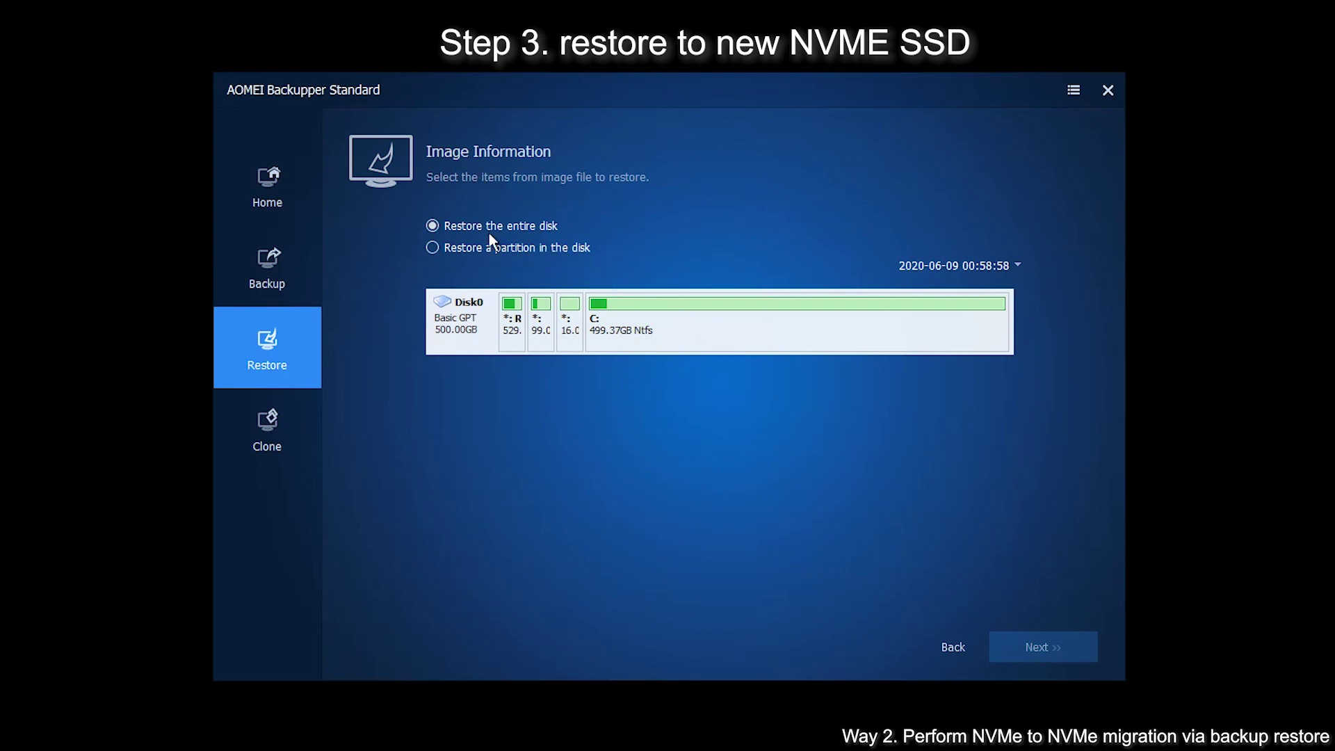
Restore the entire Disk0 image onto Disk1 (500.00GB) as the destination
click(732, 342)
click(1065, 651)
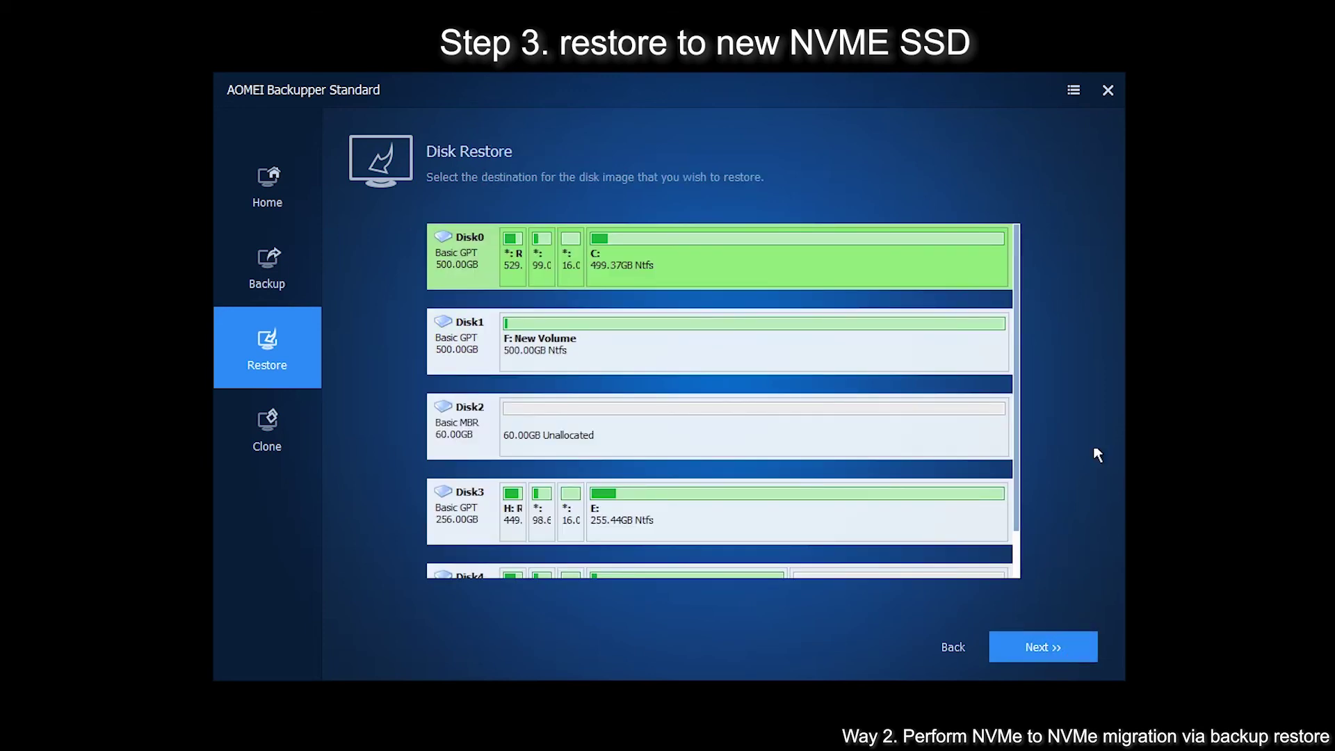
click(454, 301)
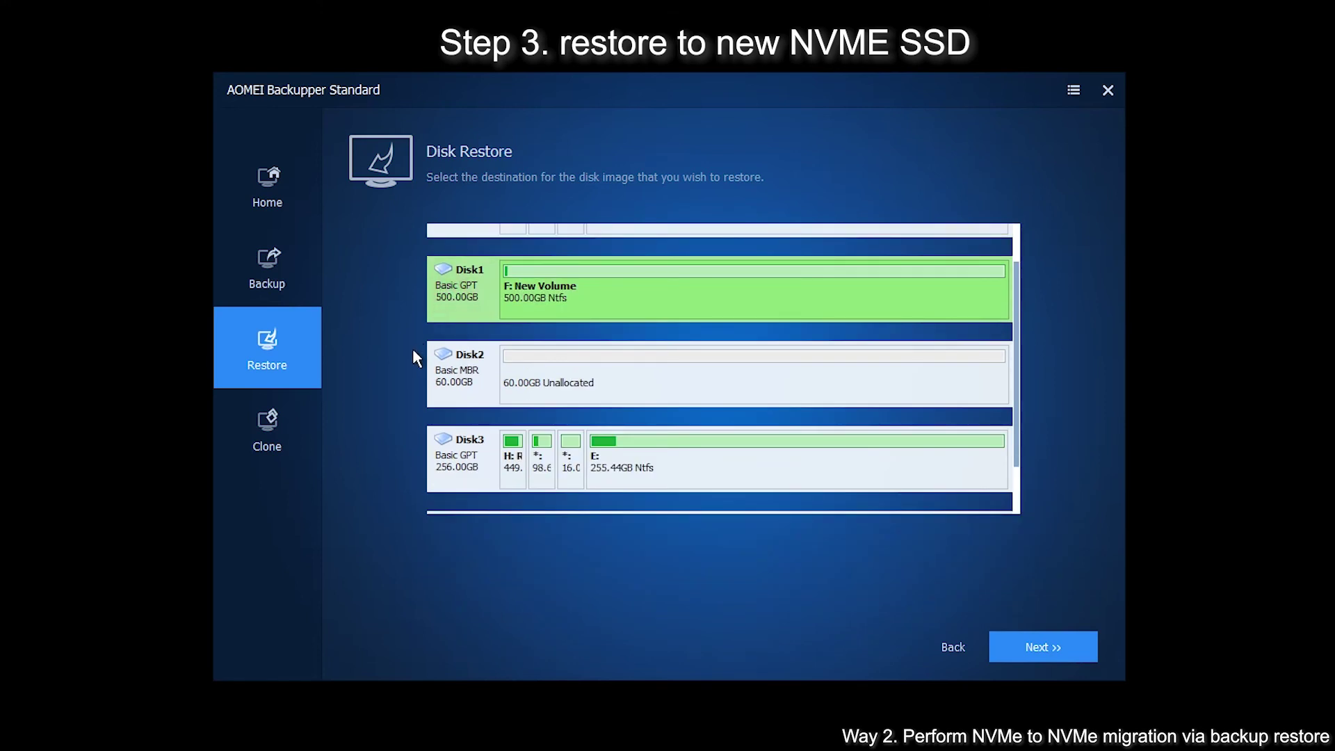
scroll(805, 307, up, 1)
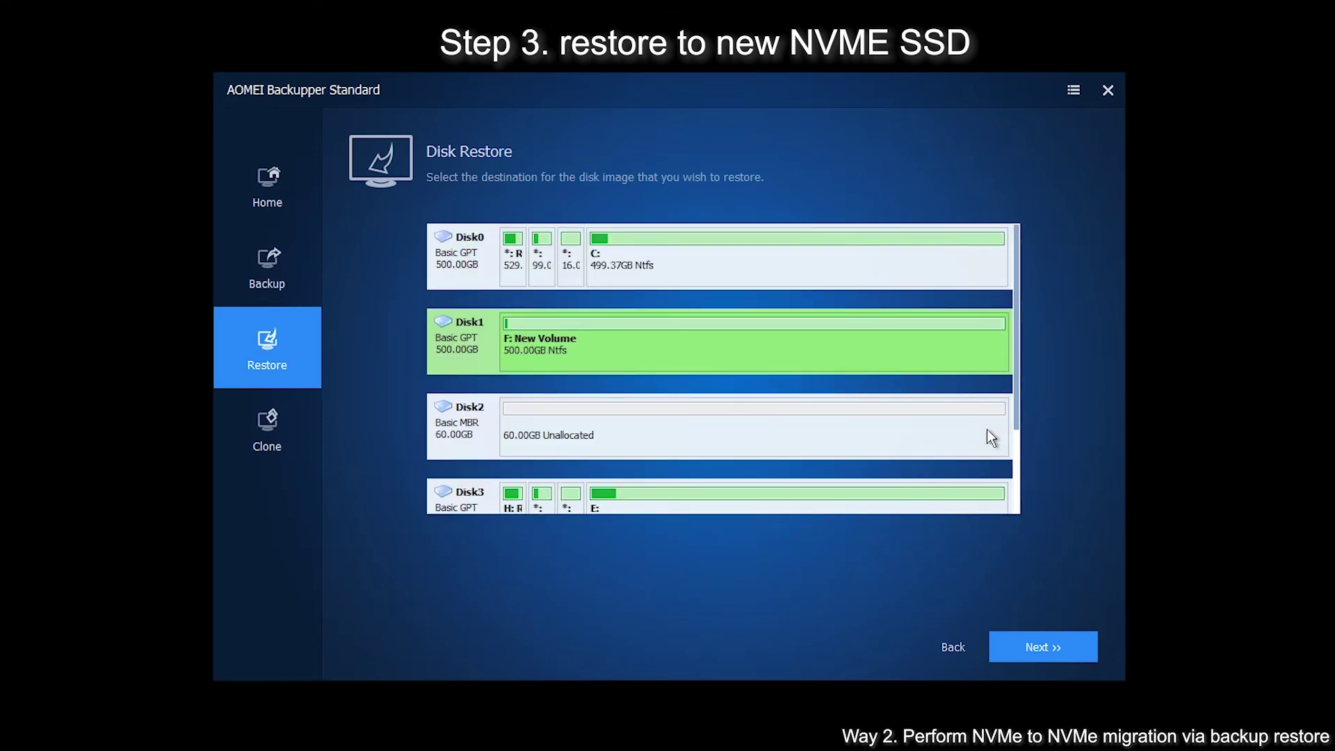
click(1054, 649)
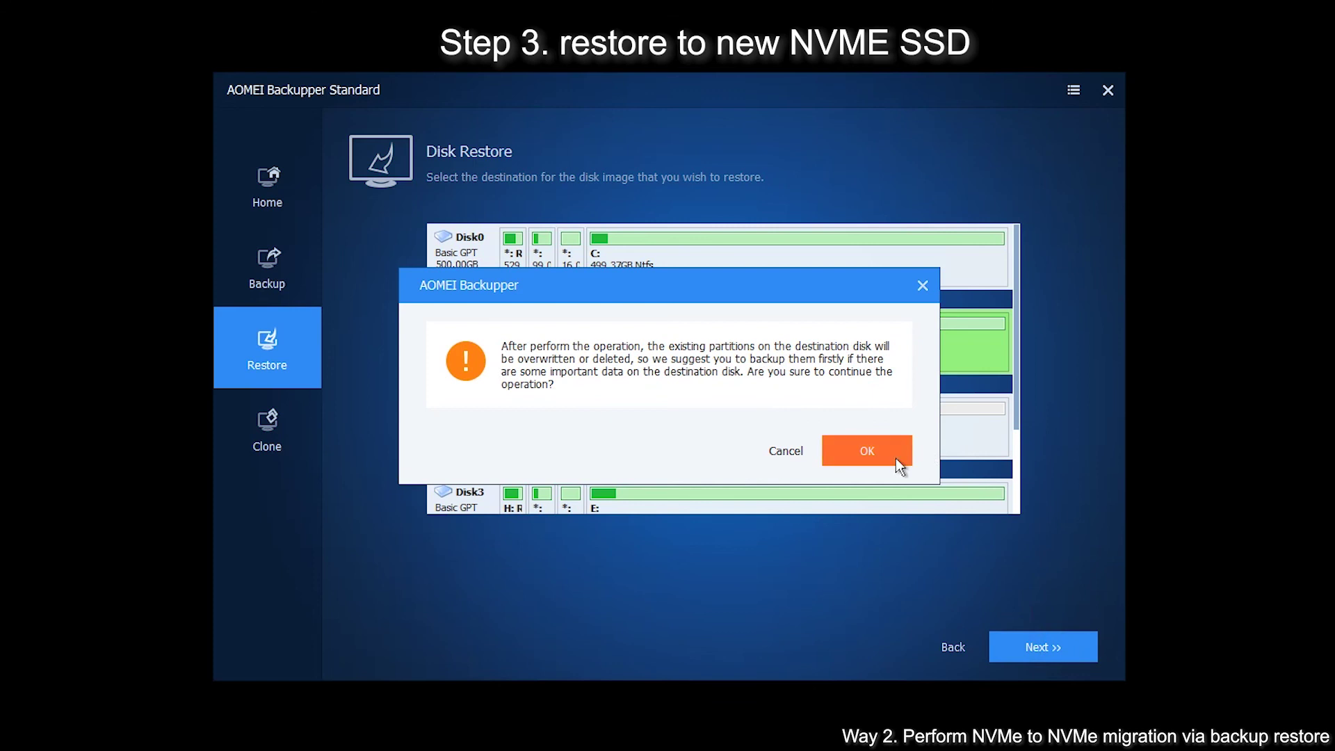
Confirm overwriting Disk1's partitions and start restoring the Disk0 image onto Disk1
click(867, 451)
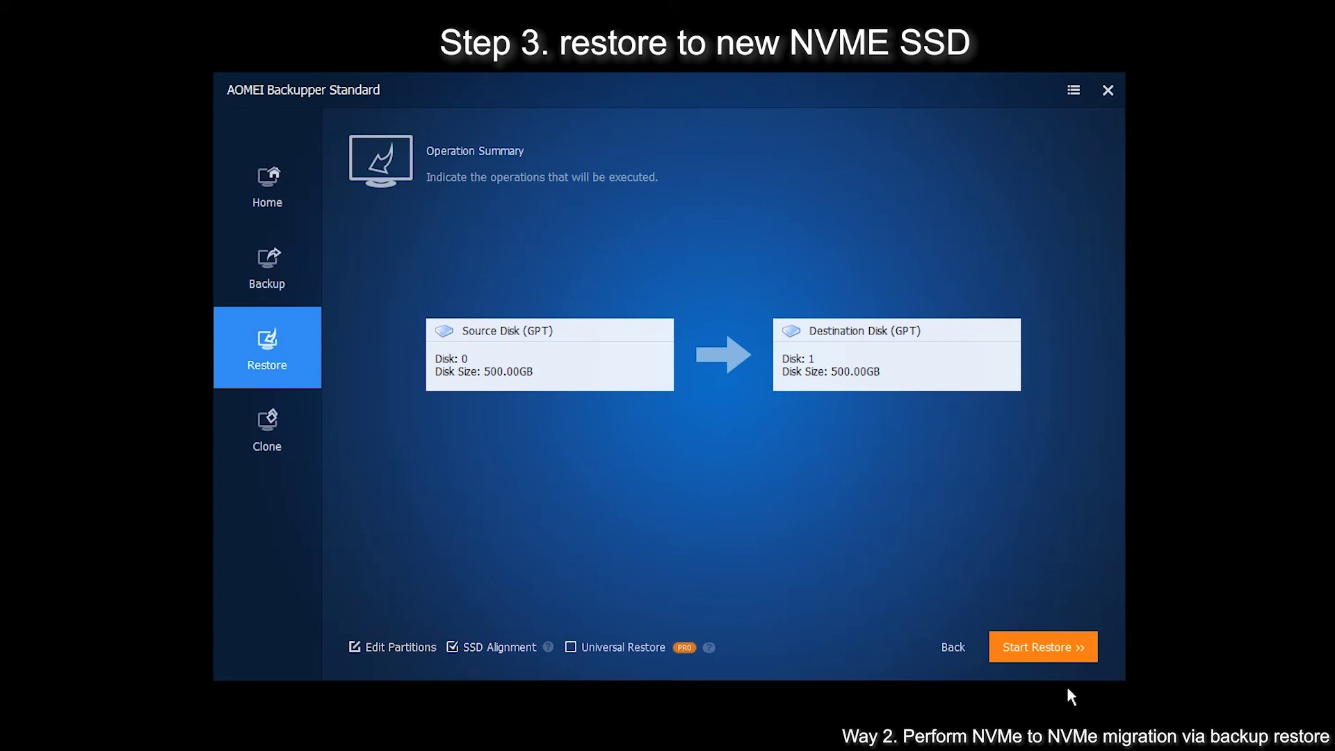
click(1069, 643)
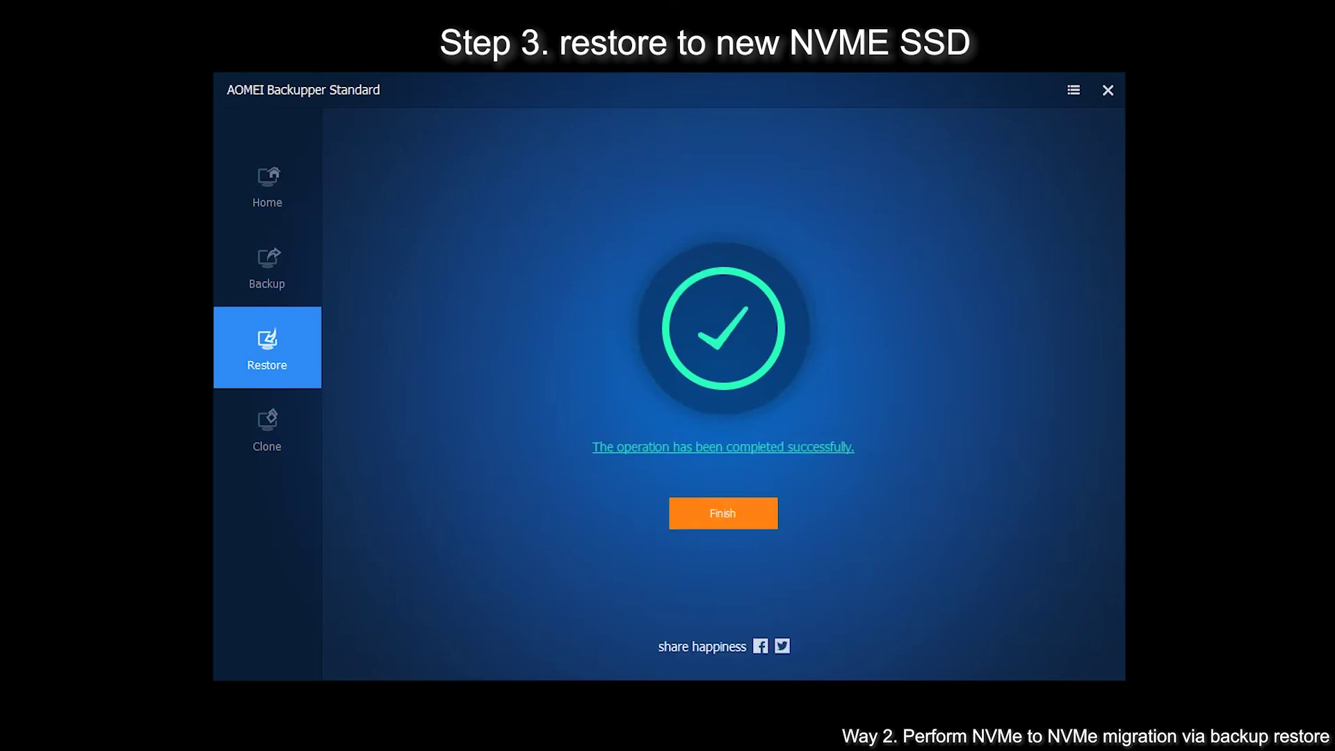
Close the restore success page to return to Backup Management while disks reload
click(702, 512)
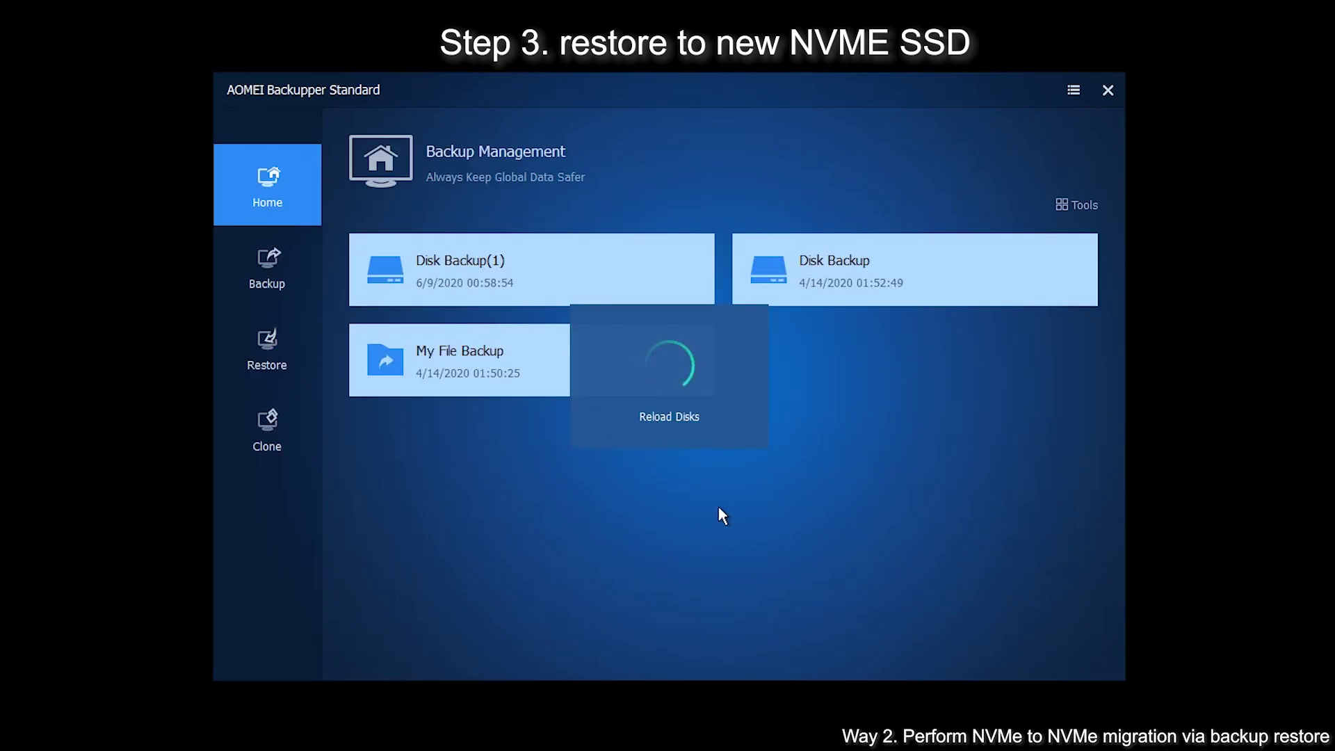